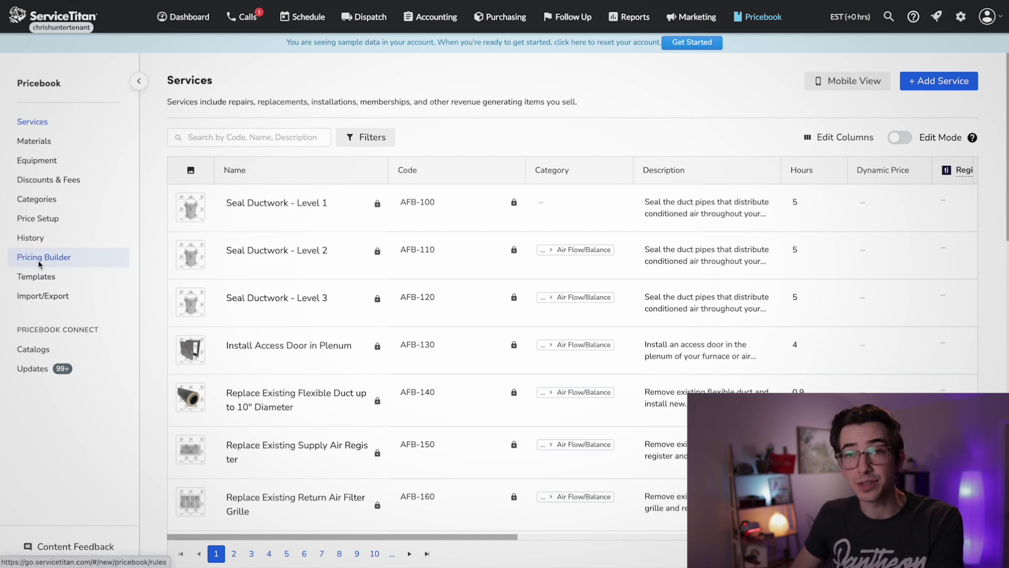
- Go to Price Setup and open the Pricing Builder's Client Specific Pricing page
click(62, 229)
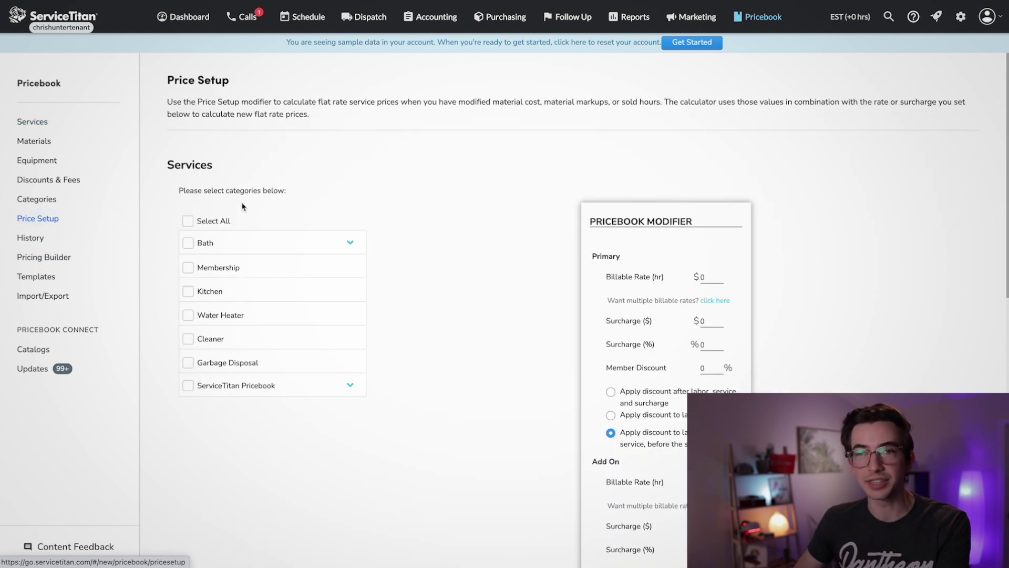
click(48, 263)
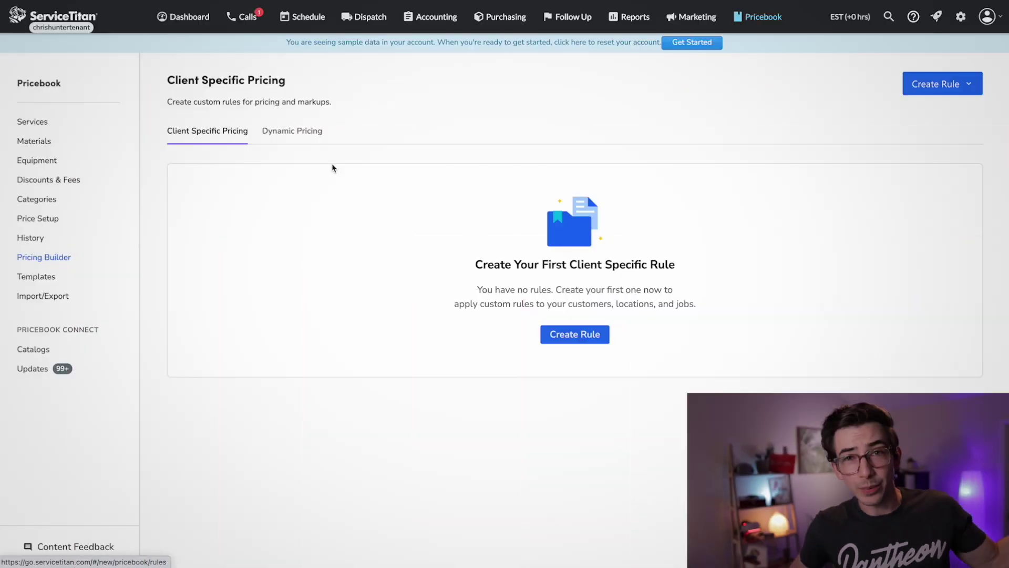
- Start a new rule of type Dynamic Pricing from the Dynamic Pricing tab
click(304, 135)
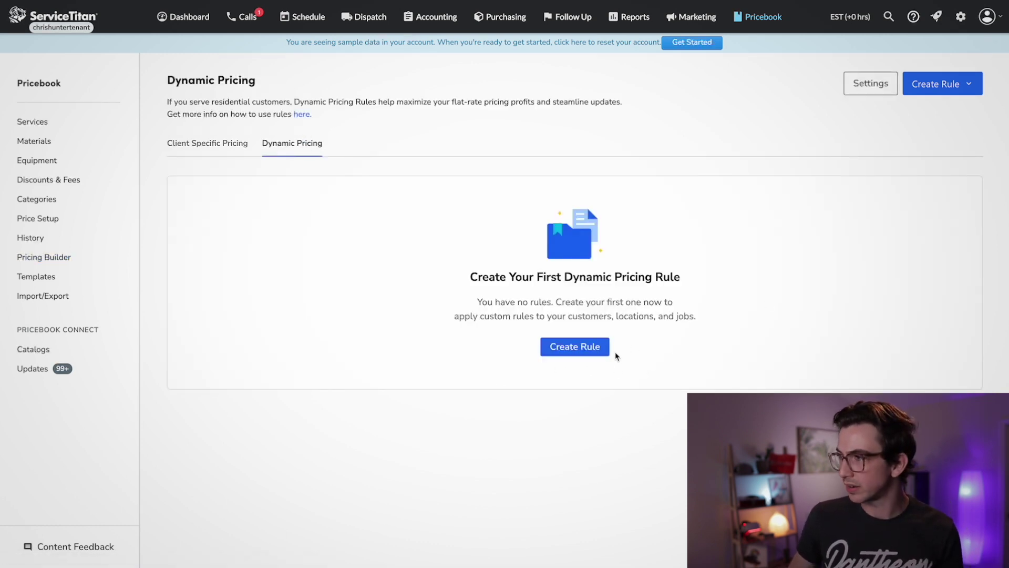
click(940, 84)
click(900, 137)
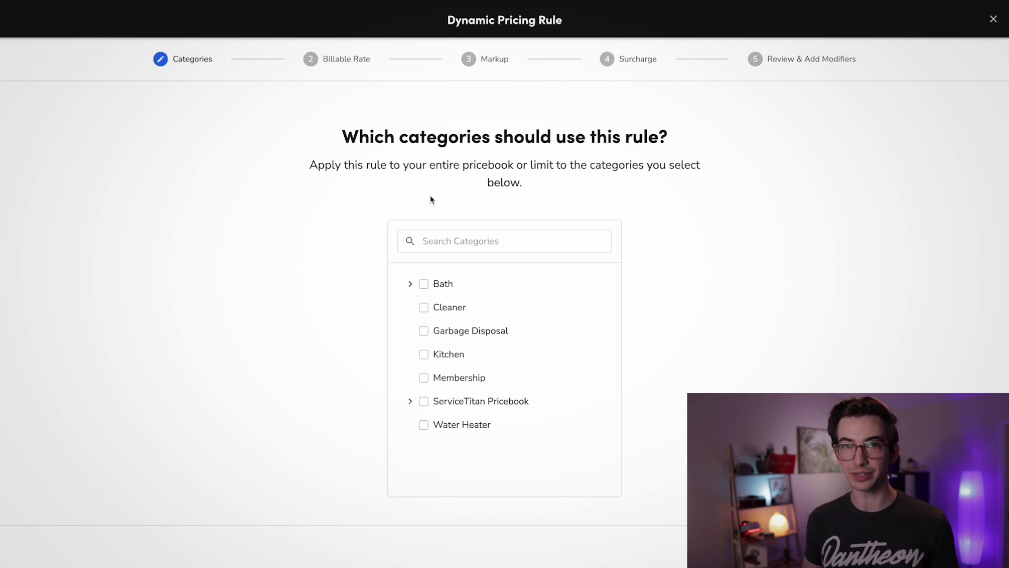
- Apply the rule to the HVAC category under ServiceTitan Pricebook and continue
click(410, 401)
scroll(427, 424, down, 1)
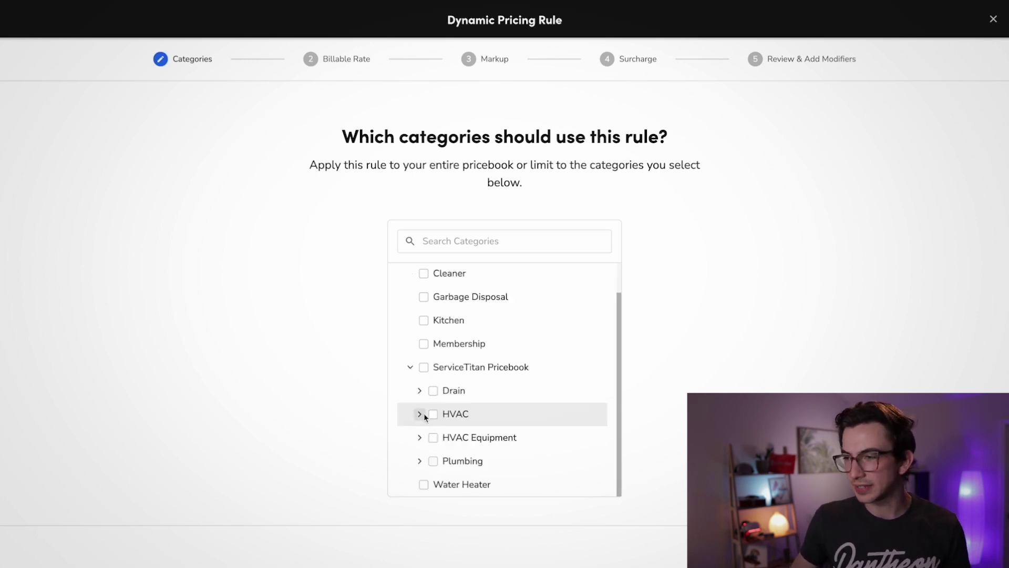
click(433, 415)
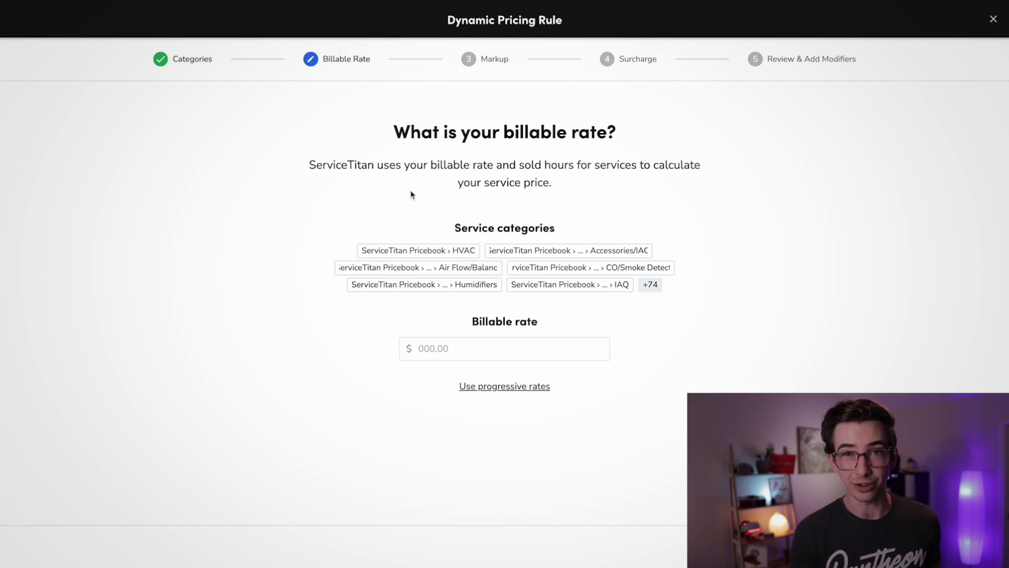
click(443, 348)
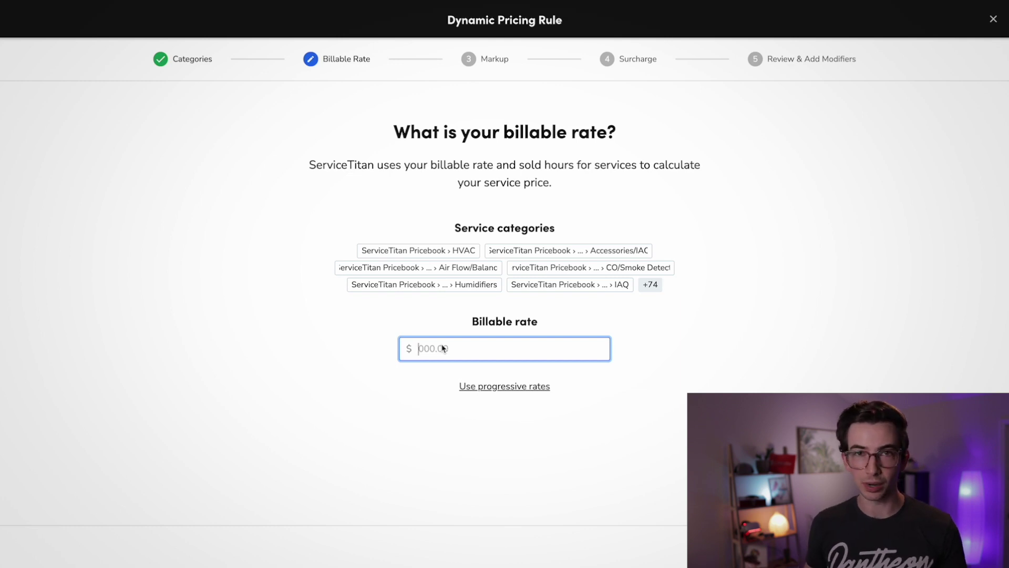
- Use progressive rates: $250 up to 2 hours, $200 up to 99,999 hours, then continue
click(502, 387)
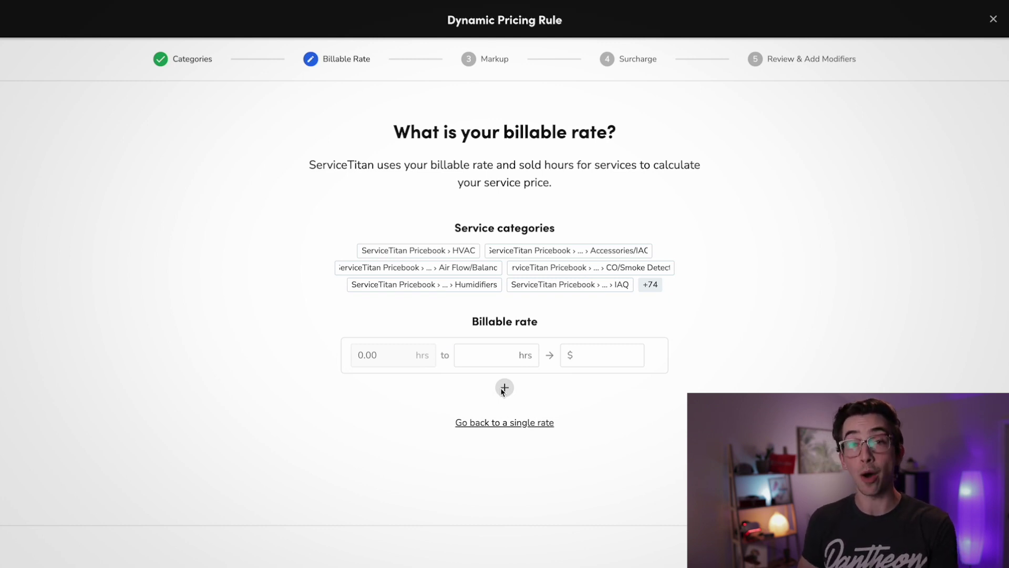
click(494, 362)
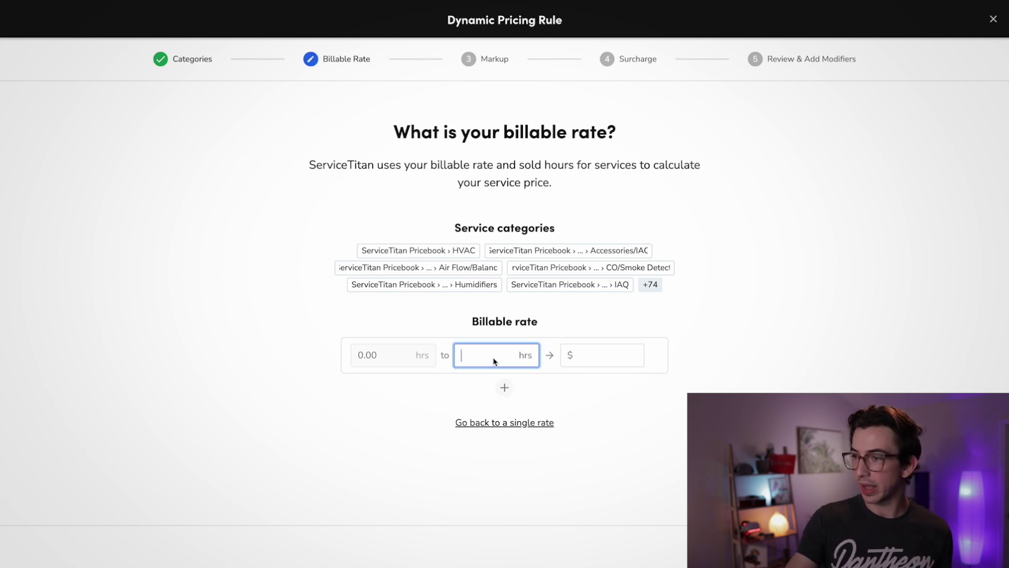
text(2)
click(597, 363)
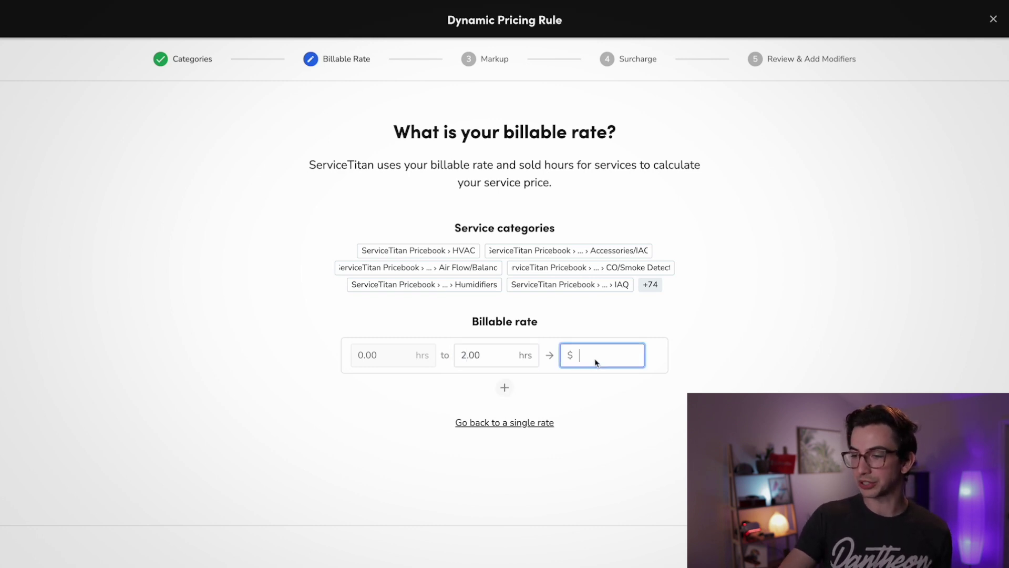
text(250)
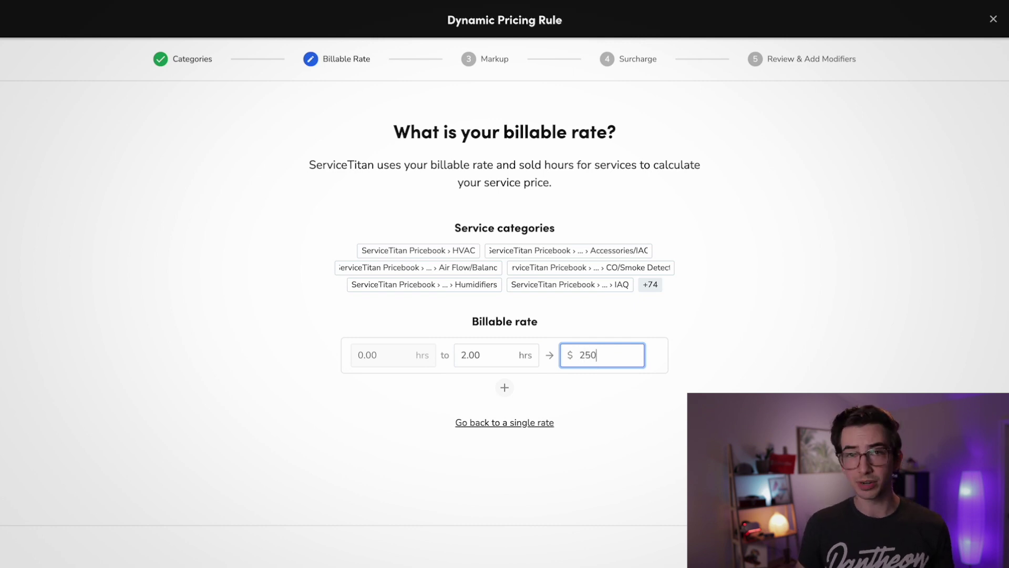
click(505, 387)
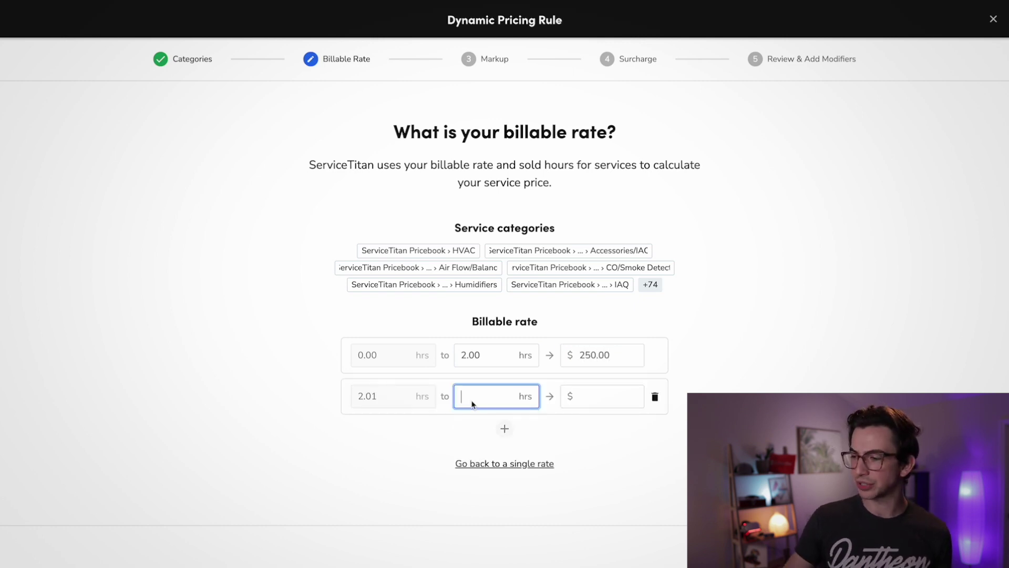
text(99999)
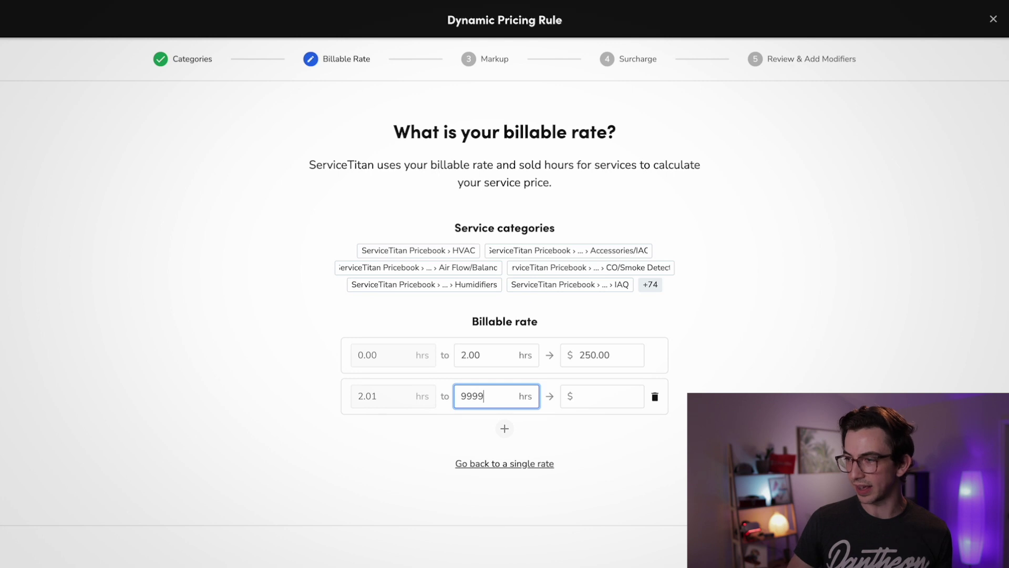
click(636, 398)
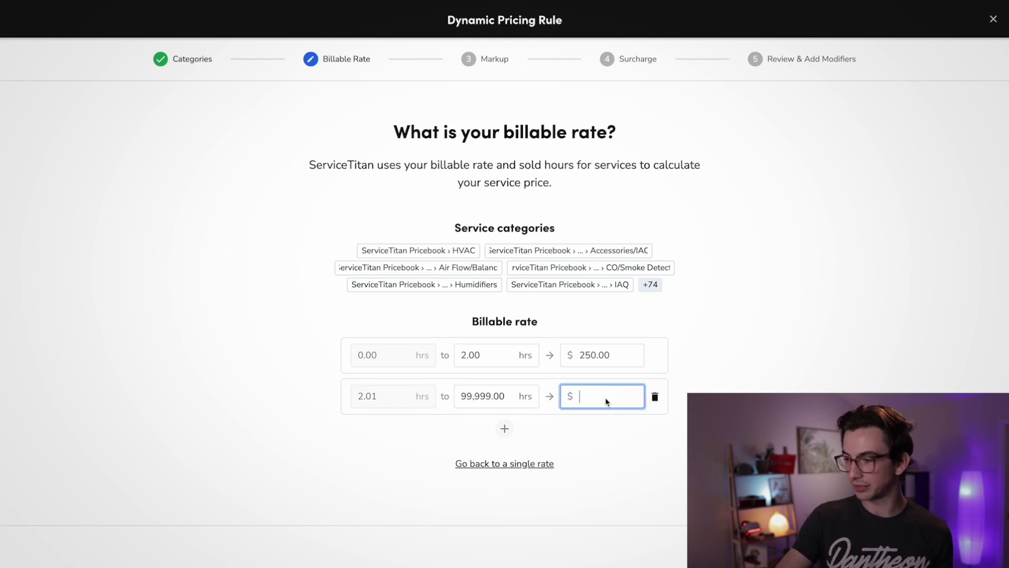
text(200)
click(833, 387)
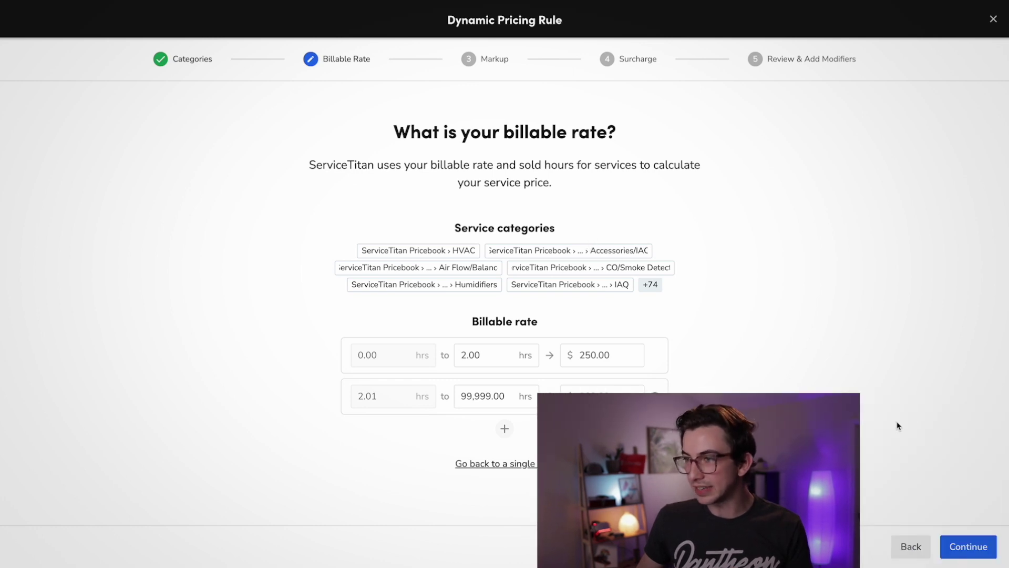
click(959, 544)
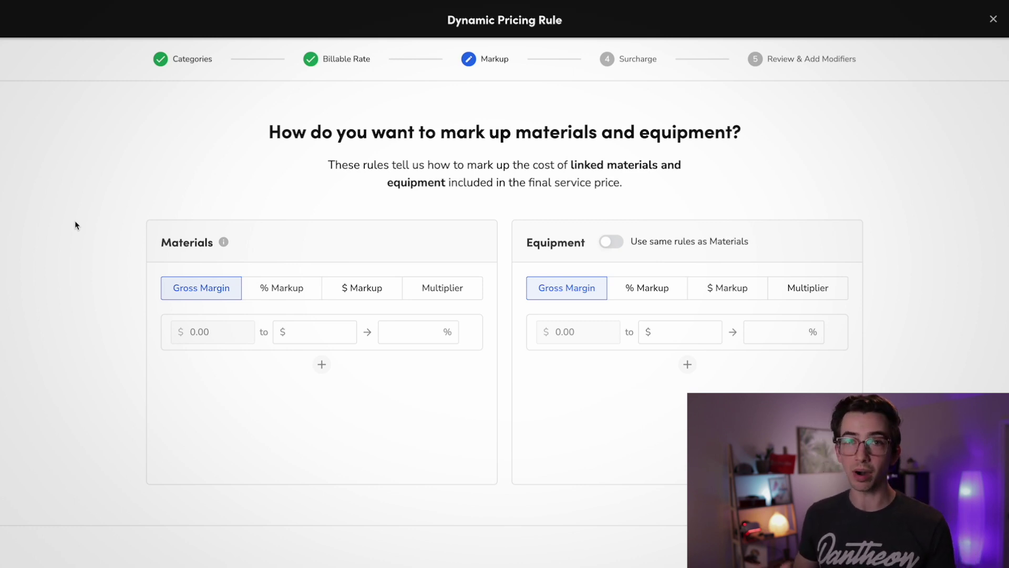
- Compare the materials markup types and settle on % Markup
click(208, 296)
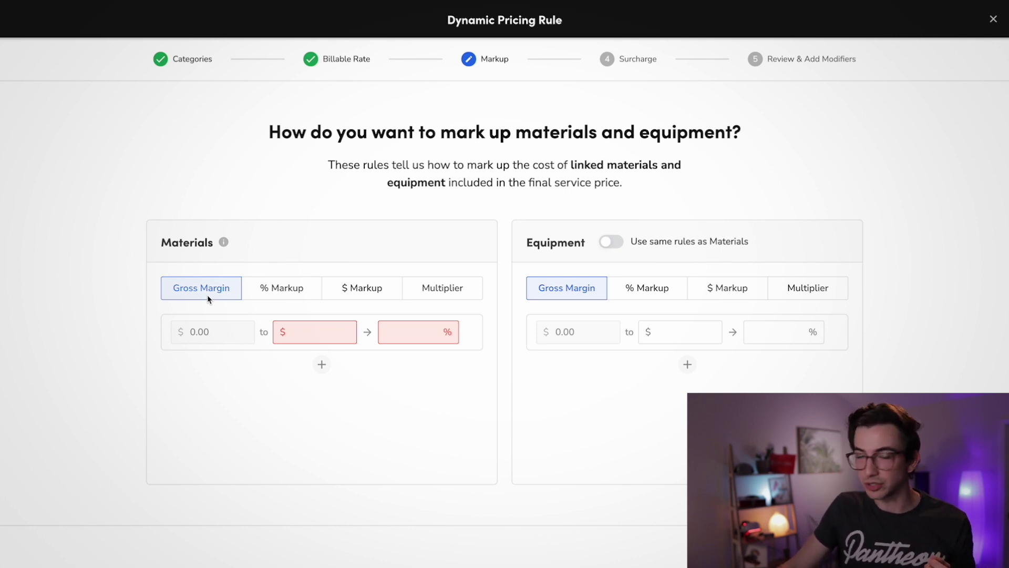
click(266, 293)
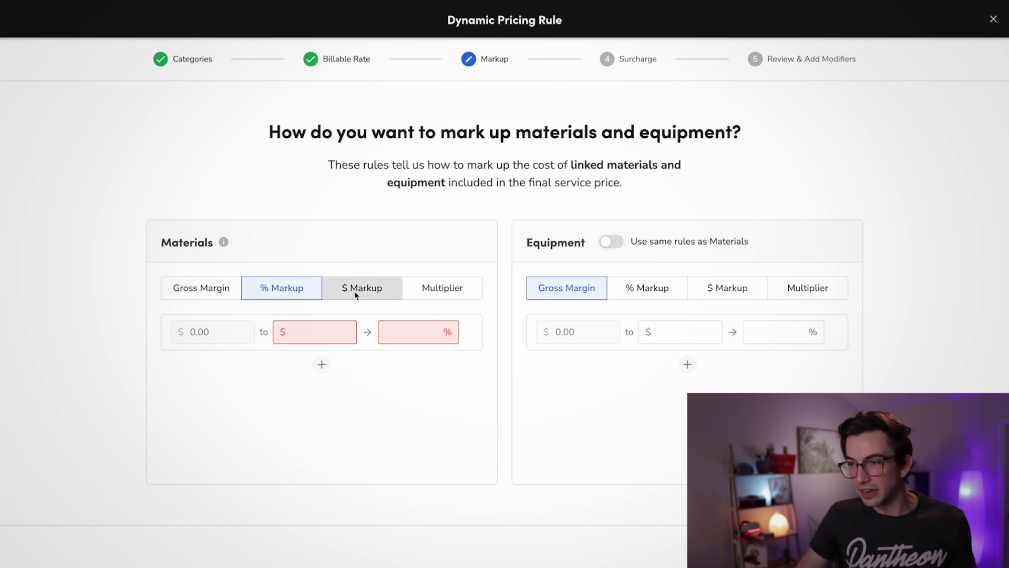
click(354, 291)
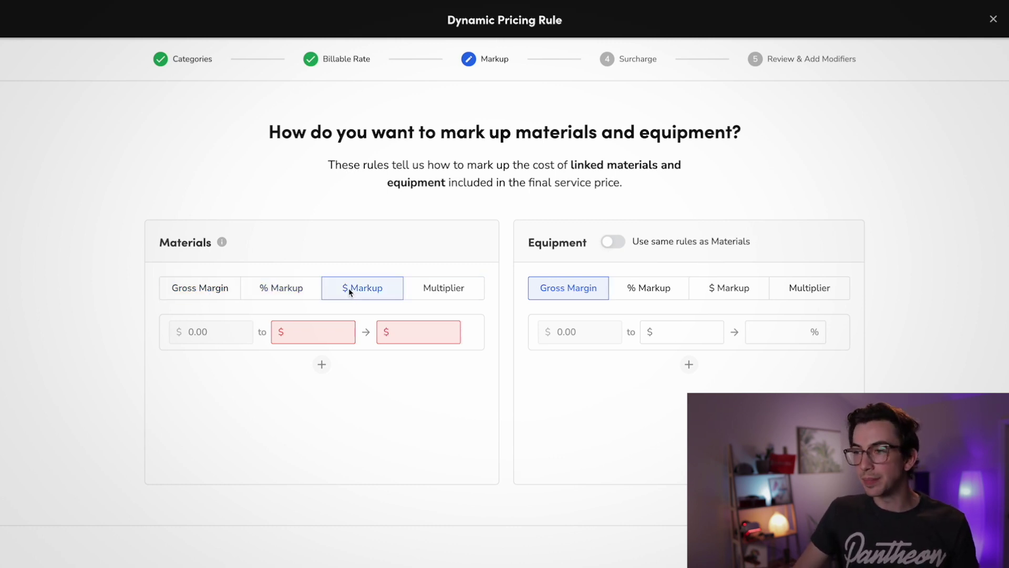
click(407, 294)
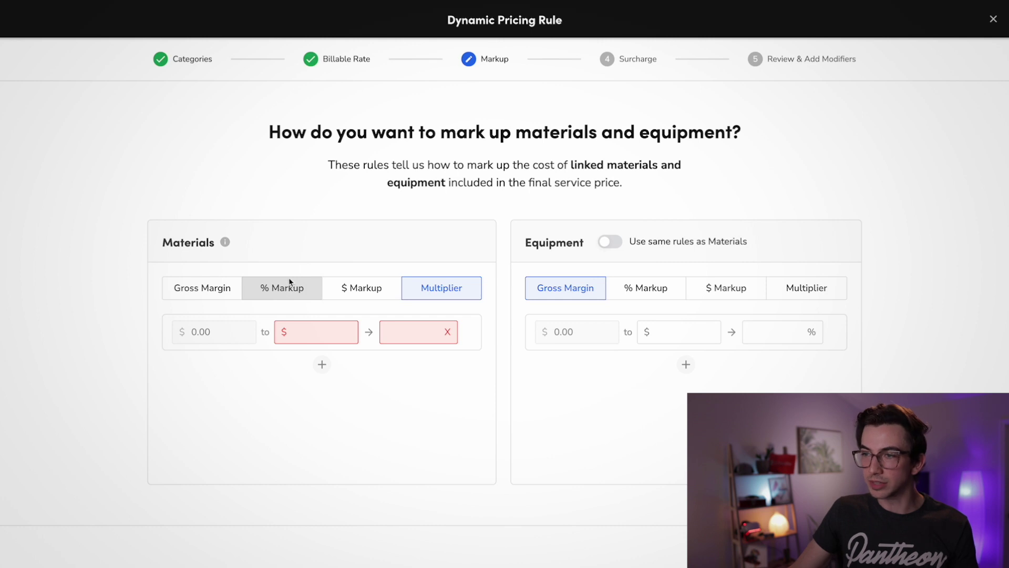
mouse_move(226, 243)
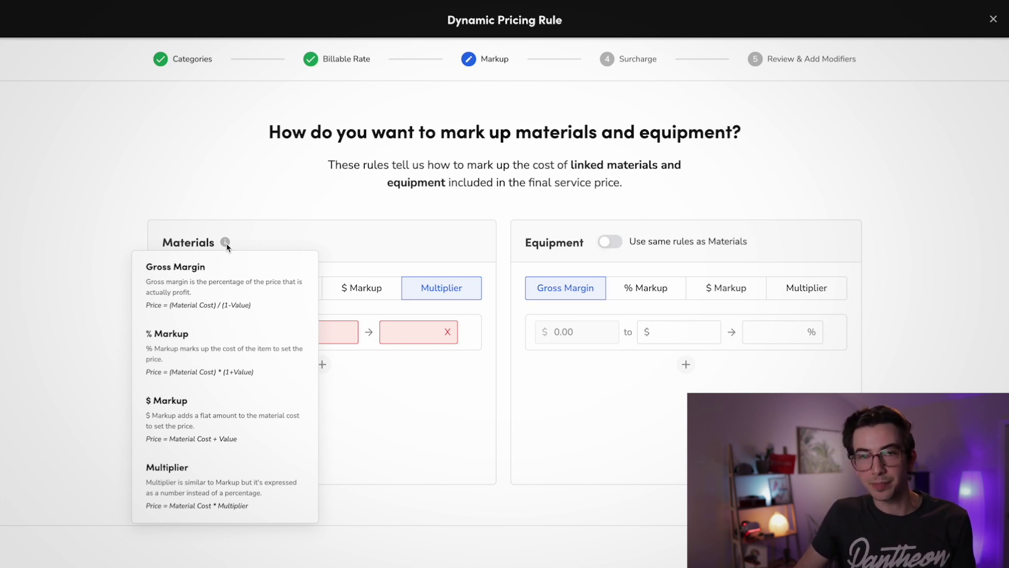
click(263, 292)
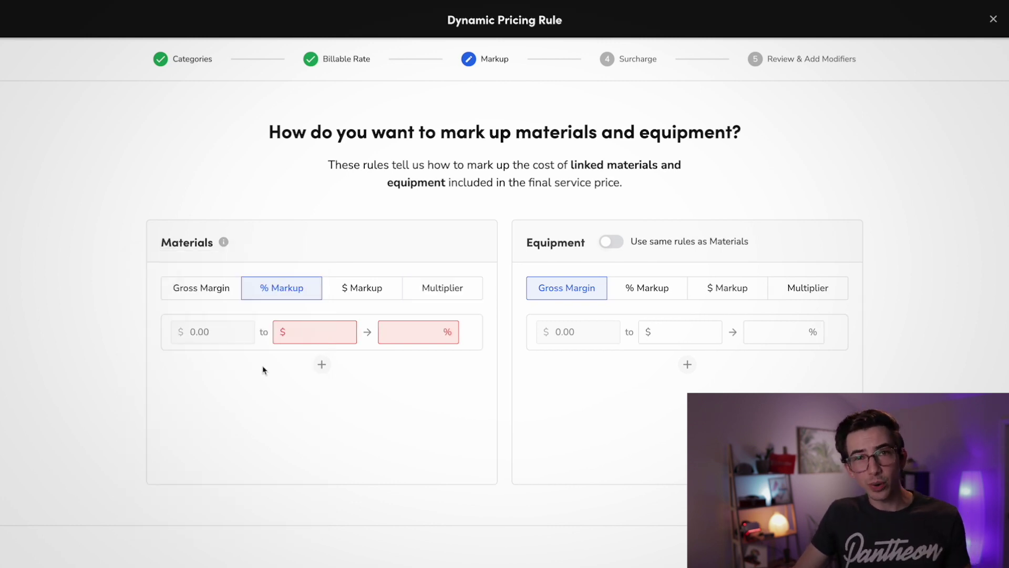
- Enter the materials markup tiers, from 400% for items up to $1 through the $300 tier
text(1	400)
click(322, 364)
text(5	300	10	250	25)
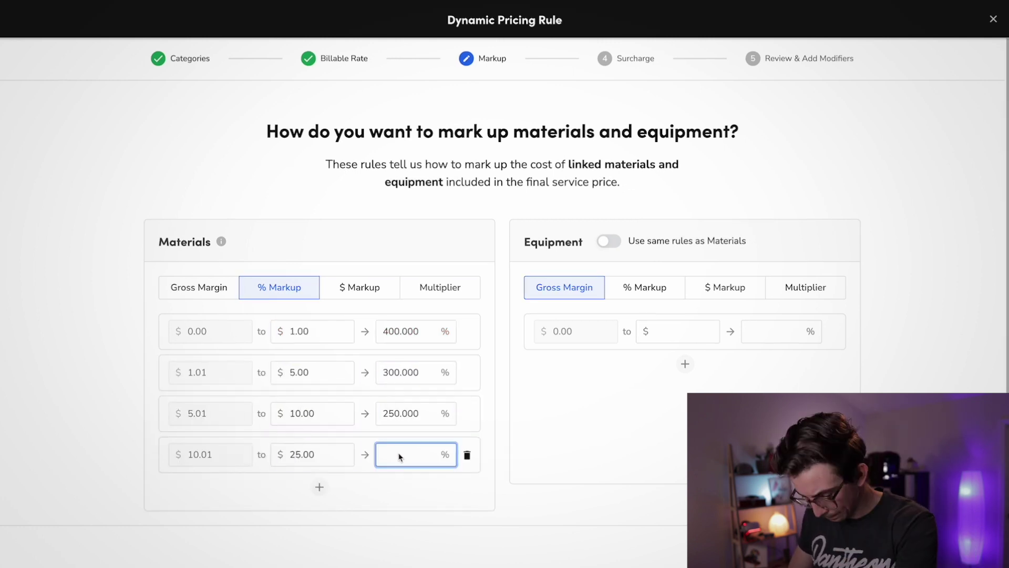
text(	150	50	15075	125	100)
click(404, 467)
text(100	300	75)
click(484, 479)
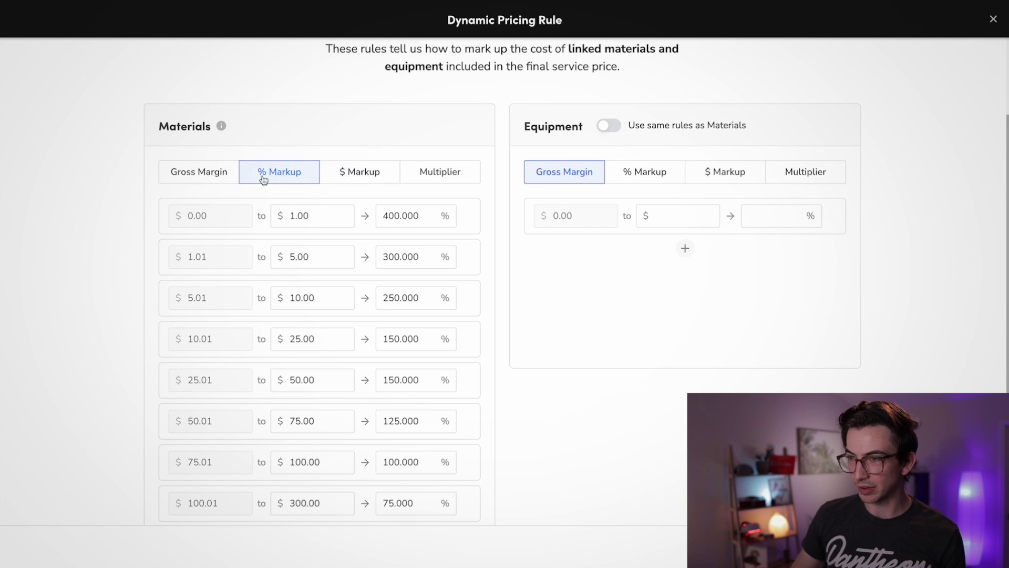
- Make equipment use the same markup rules as materials
scroll(227, 220, down, 1)
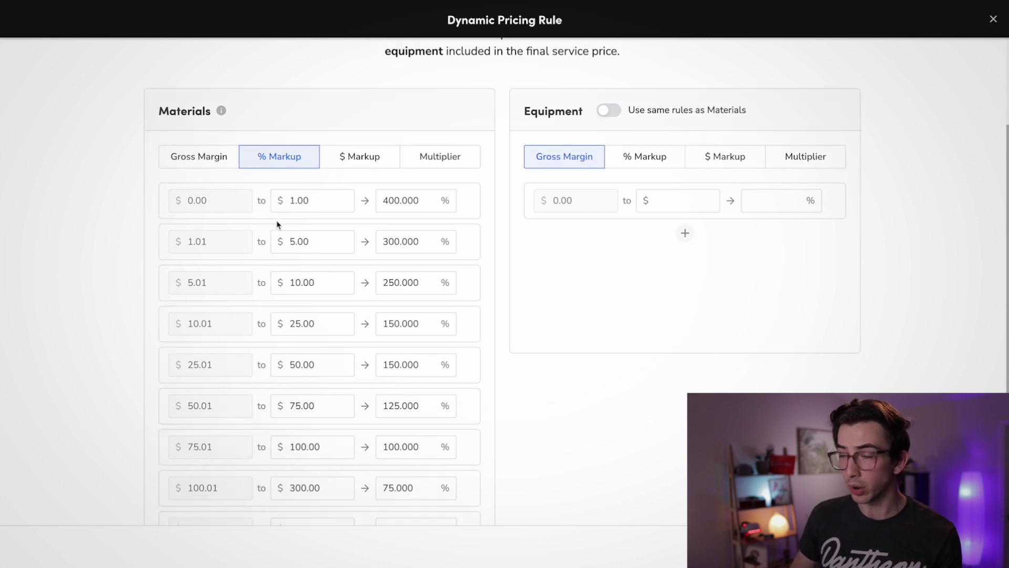
scroll(310, 274, down, 1)
scroll(314, 287, down, 1)
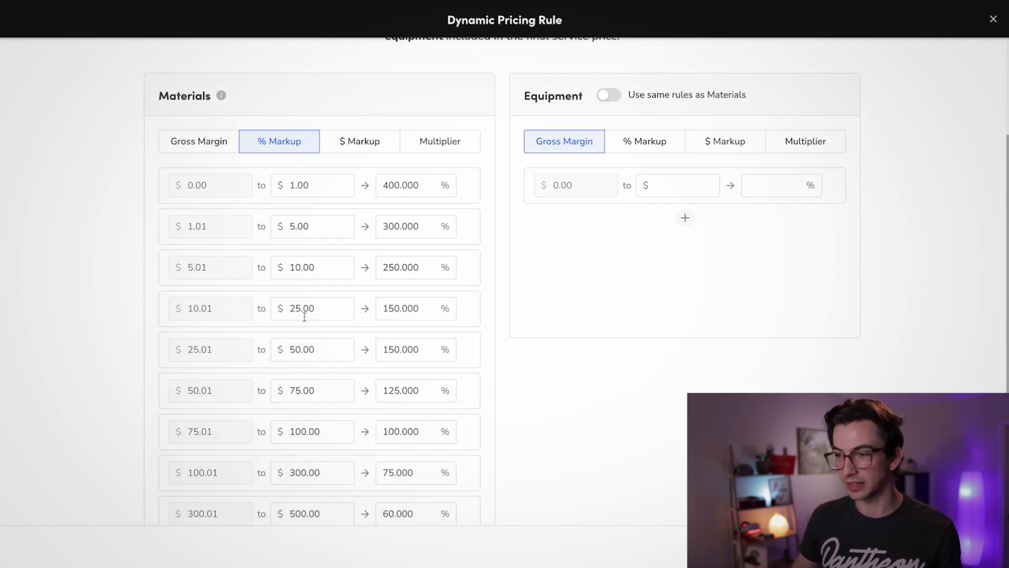
scroll(304, 315, down, 1)
scroll(194, 339, down, 1)
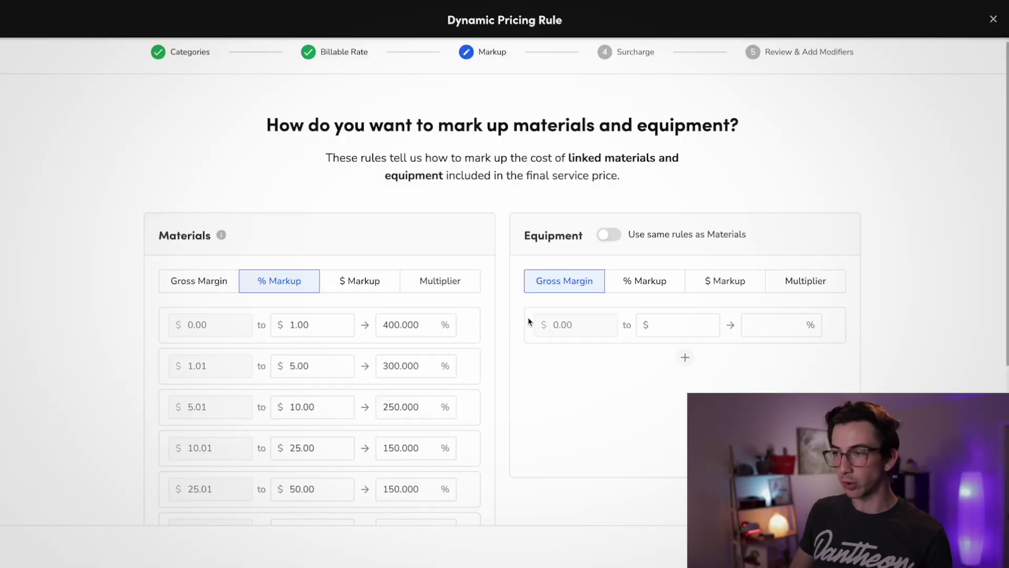
click(607, 240)
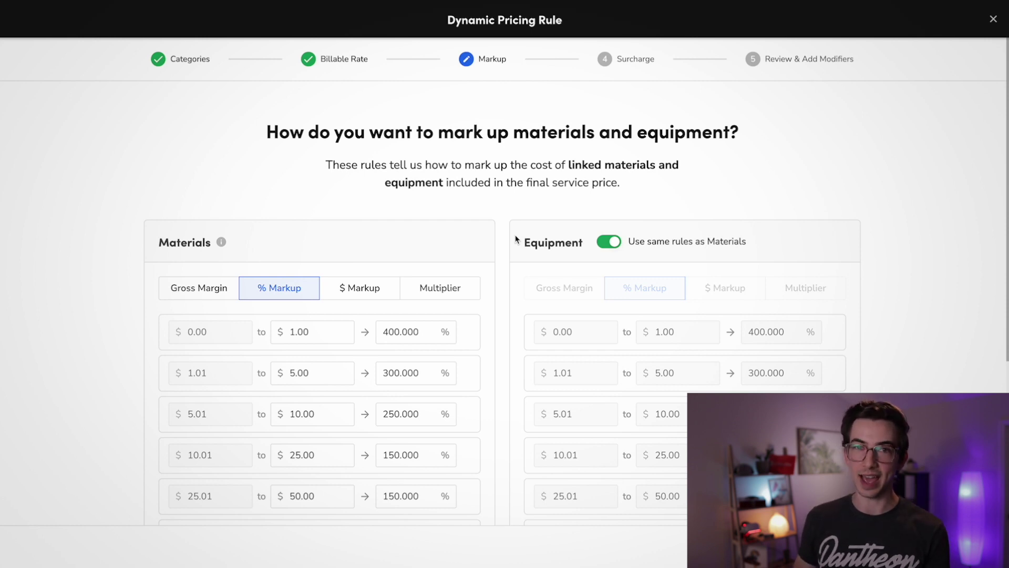
- Scroll through the review page summarizing the 80 categories, rates and markups
scroll(610, 209, down, 1)
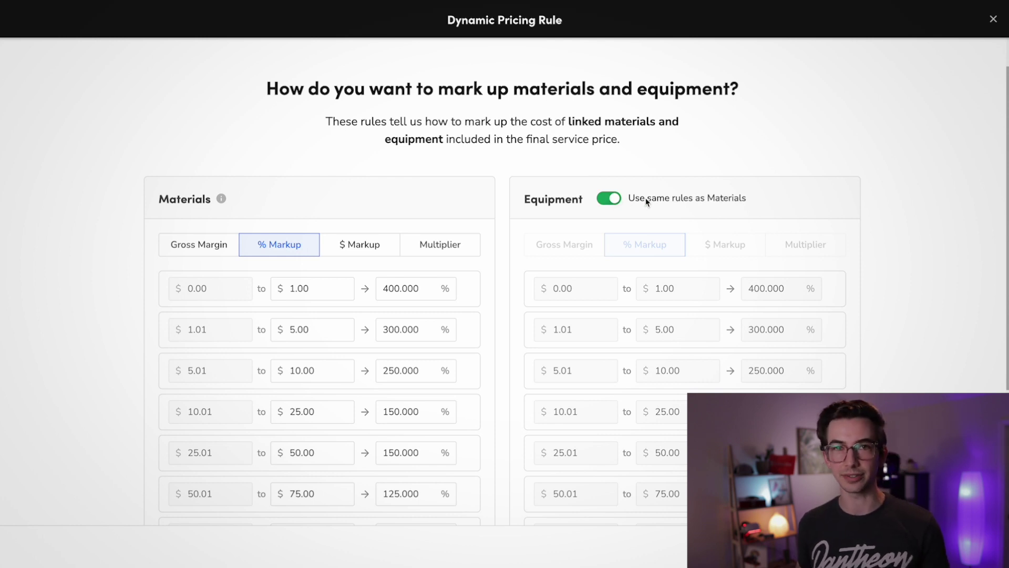
scroll(646, 201, up, 1)
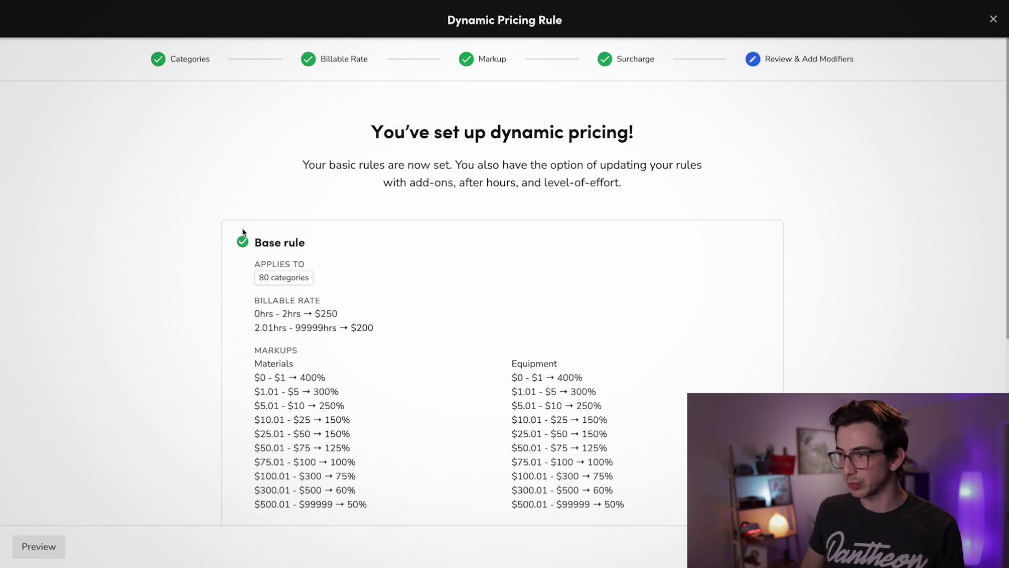
scroll(407, 213, down, 1)
scroll(405, 214, down, 2)
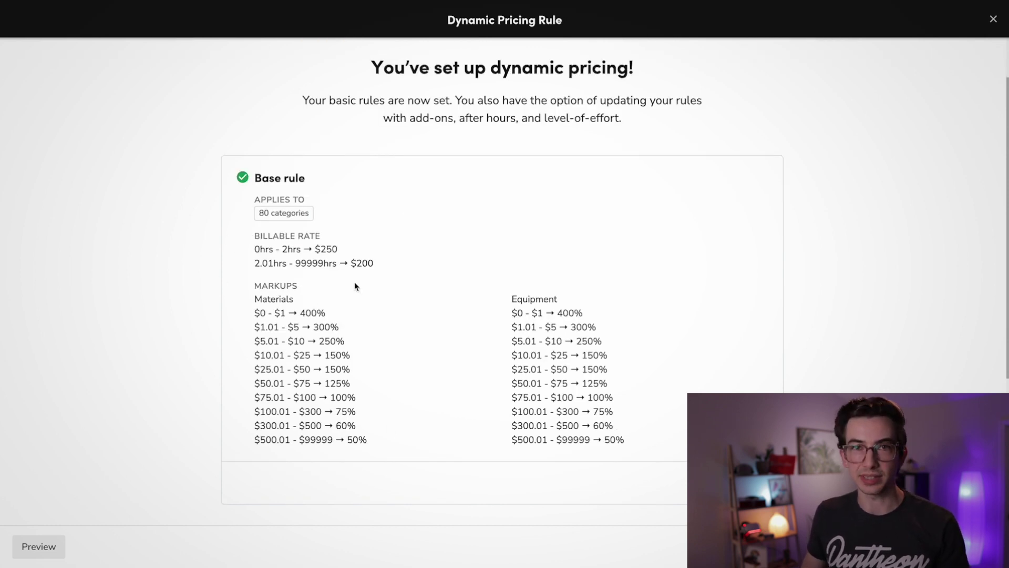
scroll(404, 337, down, 3)
scroll(402, 337, down, 5)
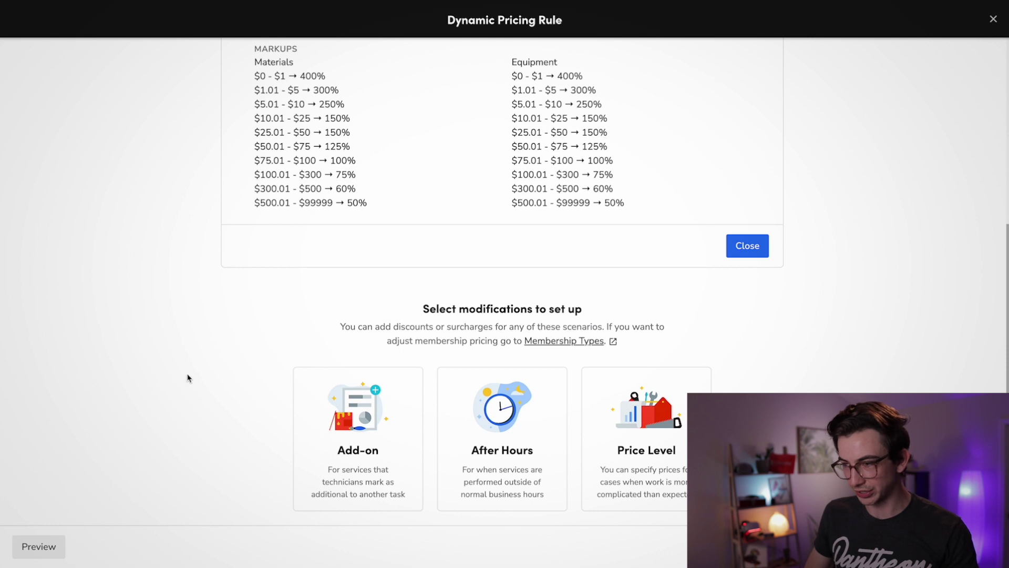
- Create an Add-on modification with a 3% discount and save it
click(400, 411)
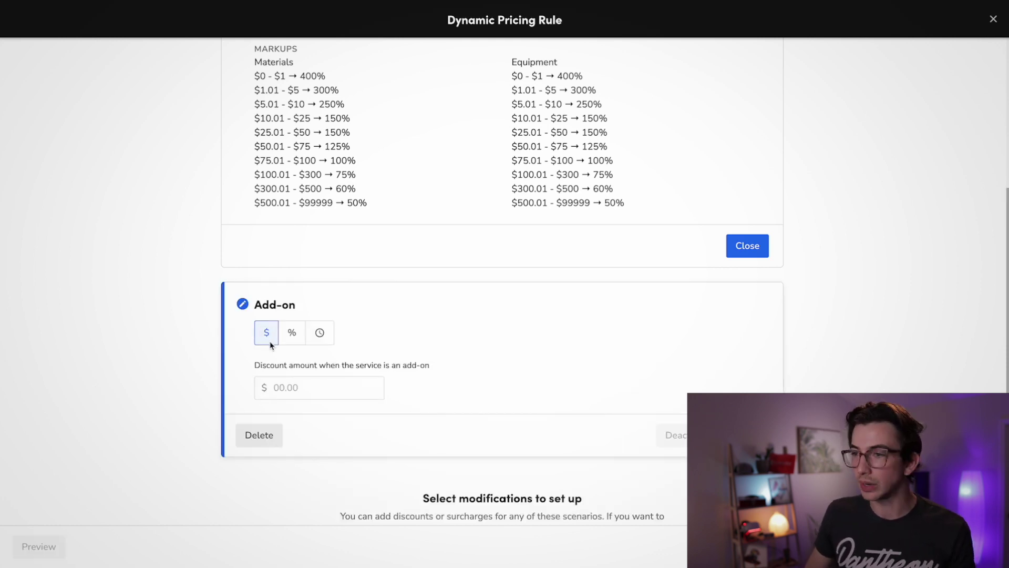
click(292, 338)
click(320, 333)
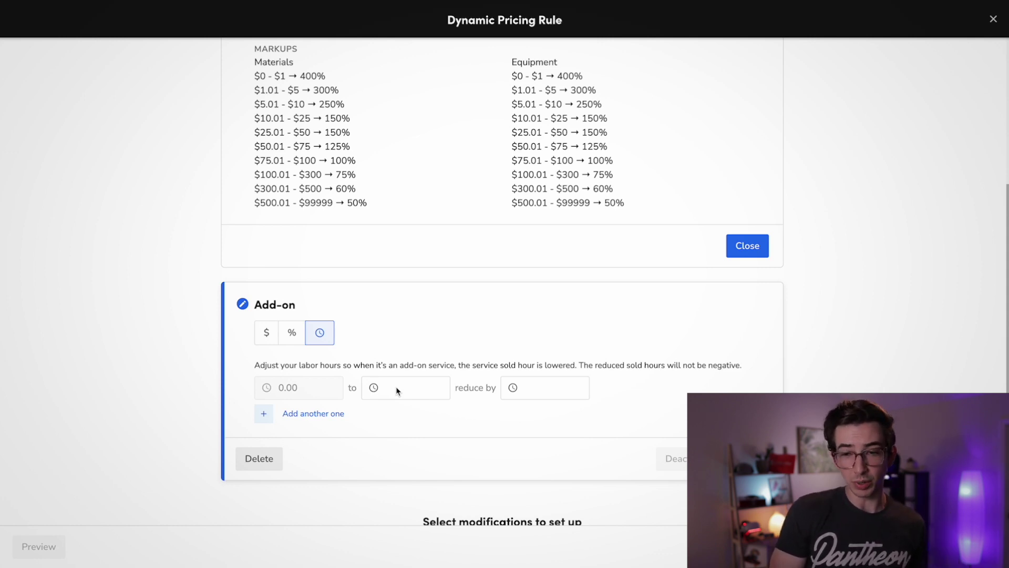
click(396, 387)
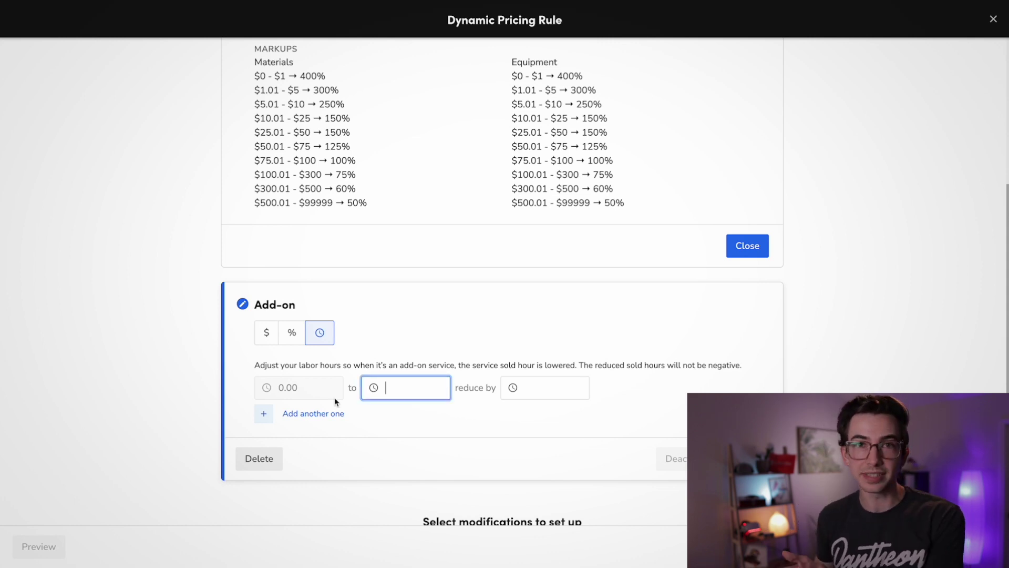
click(292, 333)
click(282, 390)
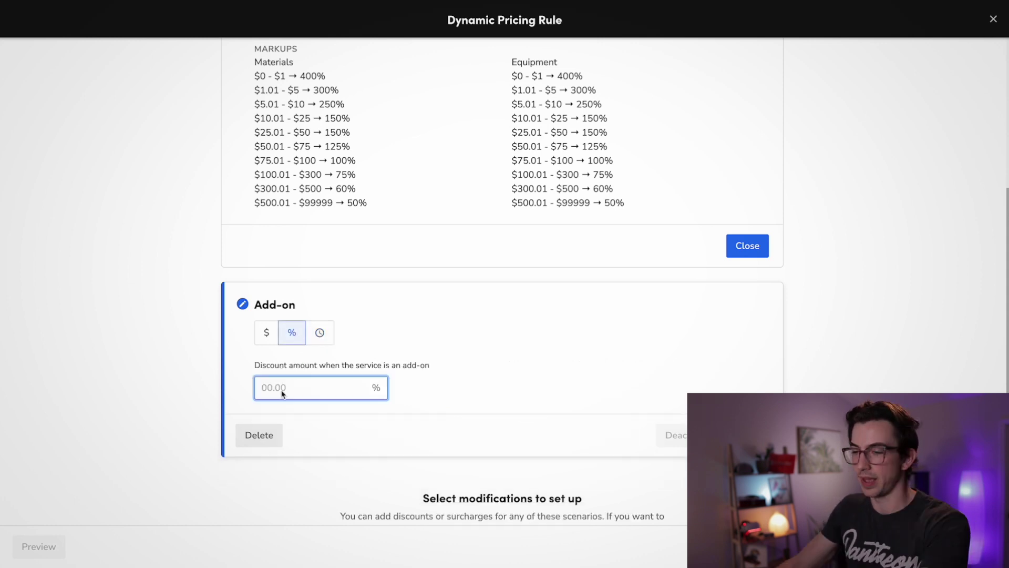
text(3)
click(747, 435)
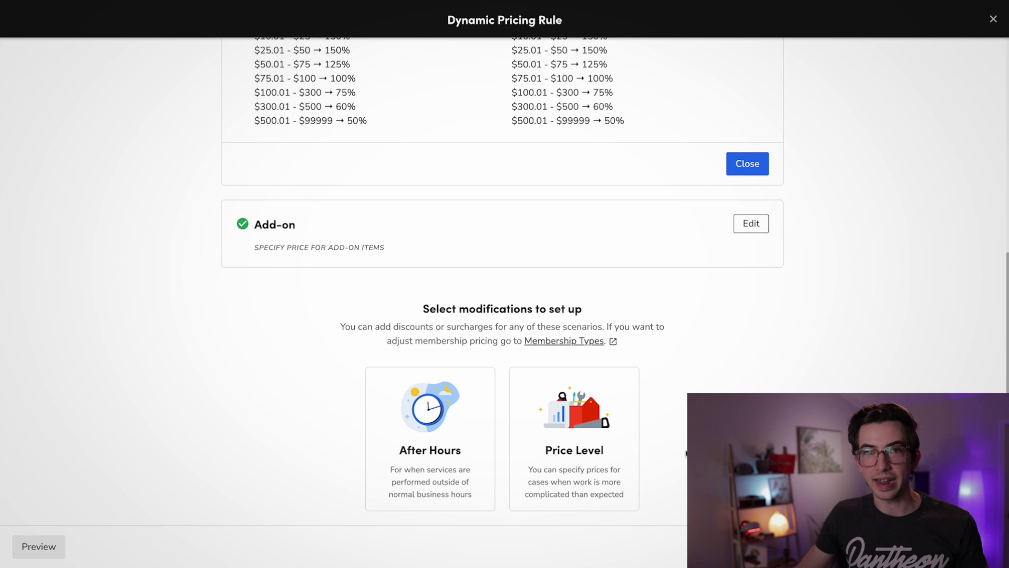
- Add an After Hours modification and confirm its 06:00 PM to 6:00 AM start window
click(455, 420)
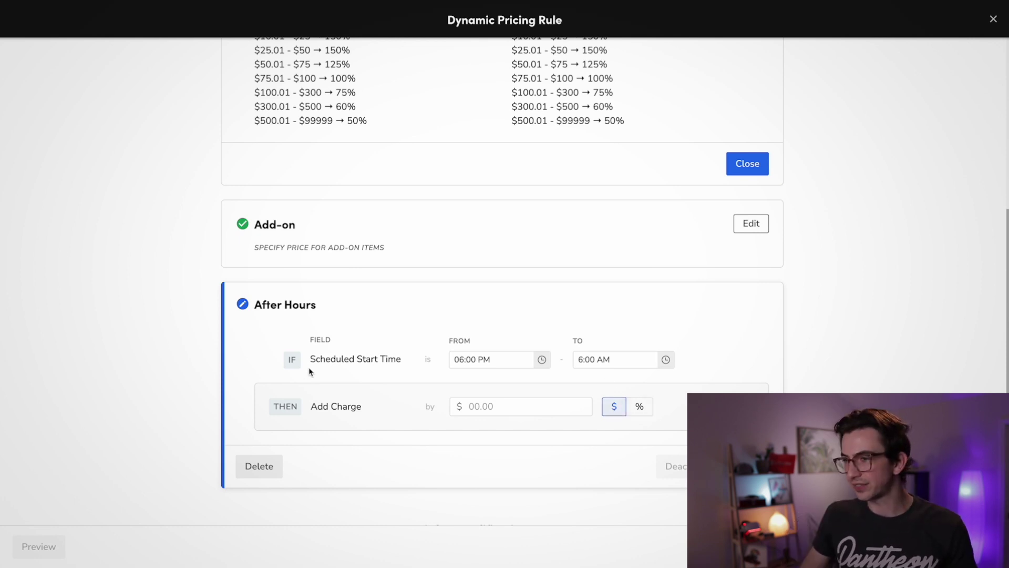
drag(309, 360, 401, 359)
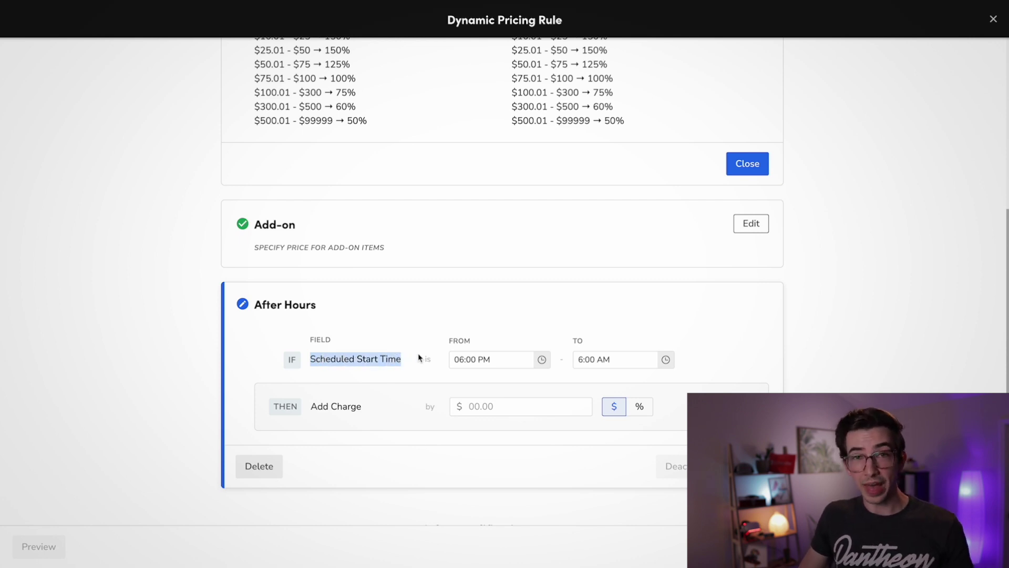
click(508, 361)
key(Tab)
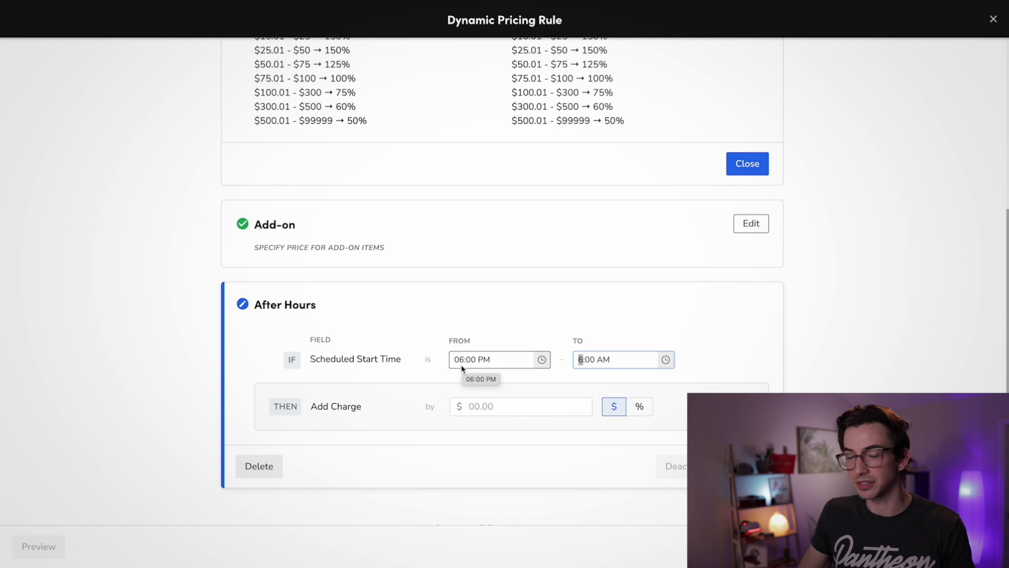
click(351, 371)
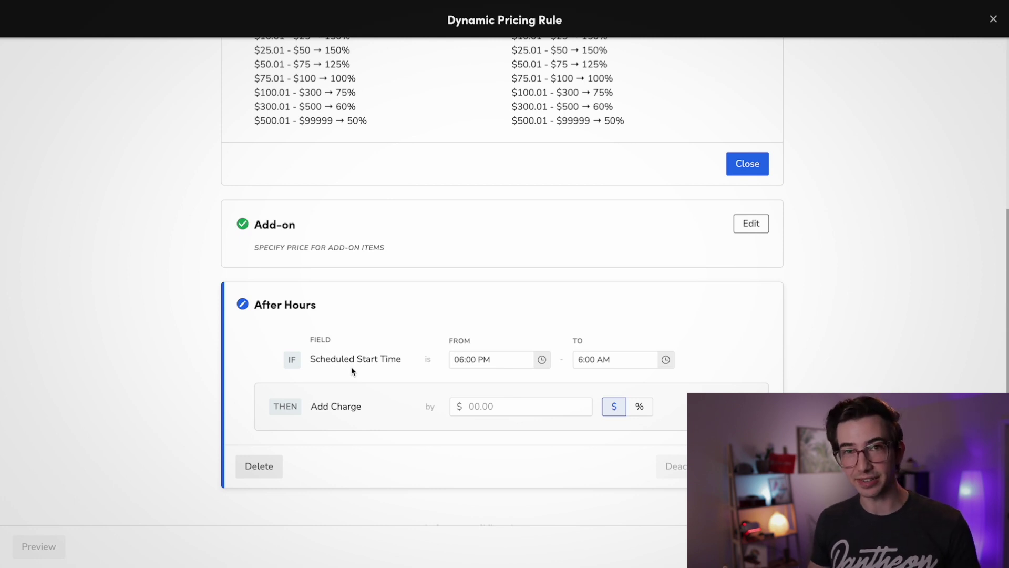
- Set the after-hours added charge to 8% and save the modification
click(481, 408)
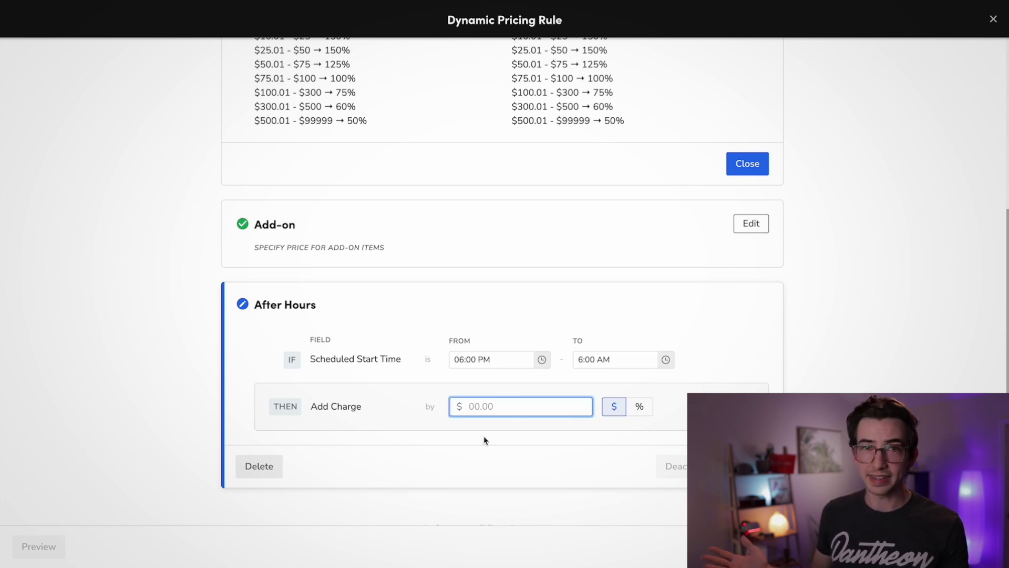
click(639, 406)
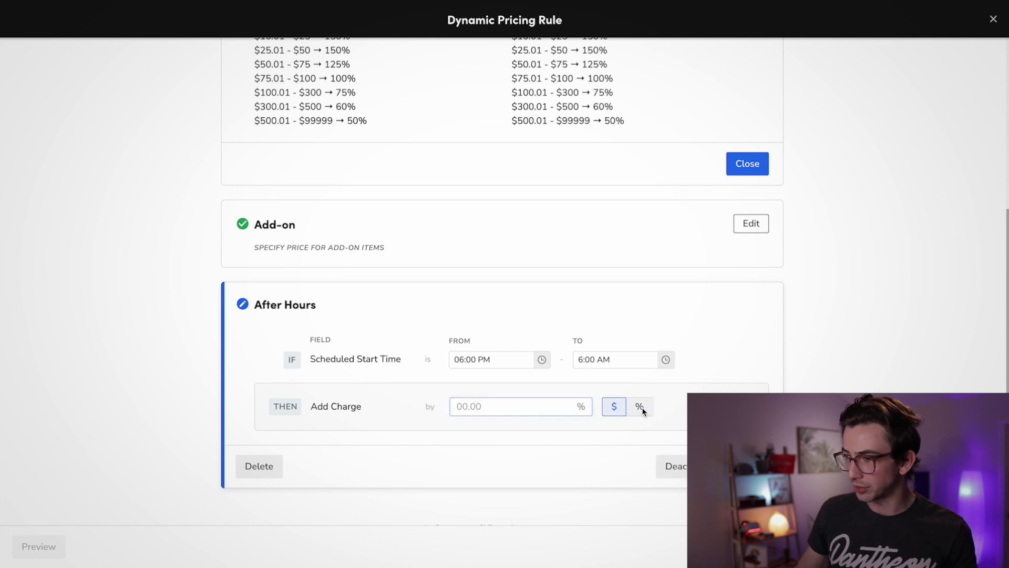
click(486, 408)
text(5)
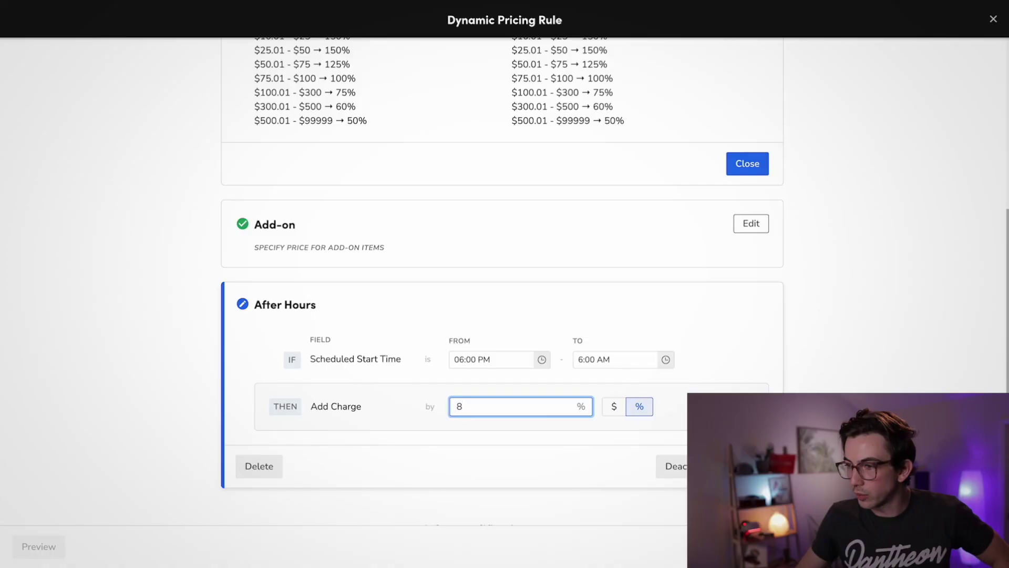
key(Return)
scroll(504, 284, down, 1)
scroll(502, 281, down, 1)
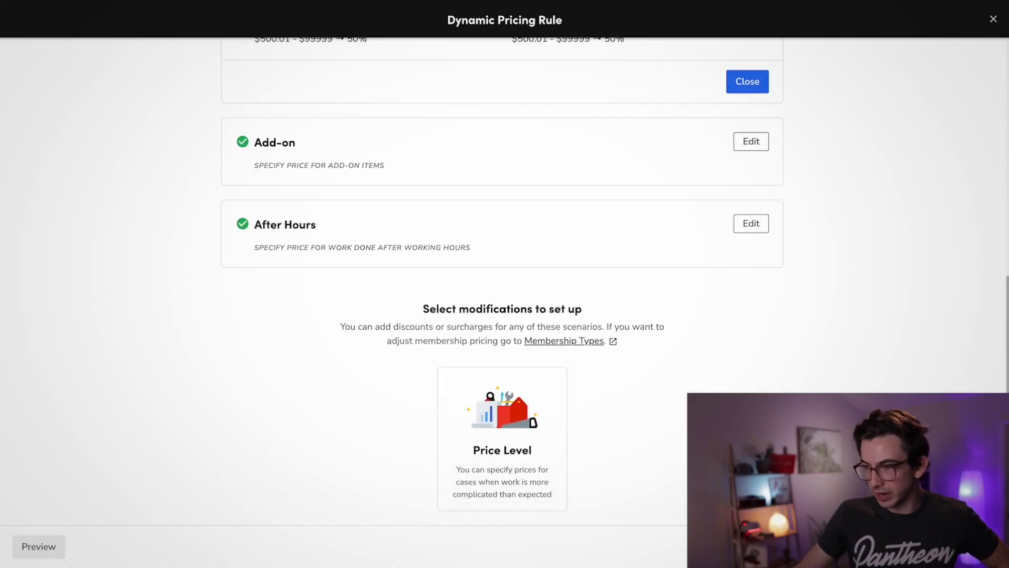
- Save a Price Level modification in percent: 0% for level 1, 10% for level 2, 25% for level 3
click(531, 456)
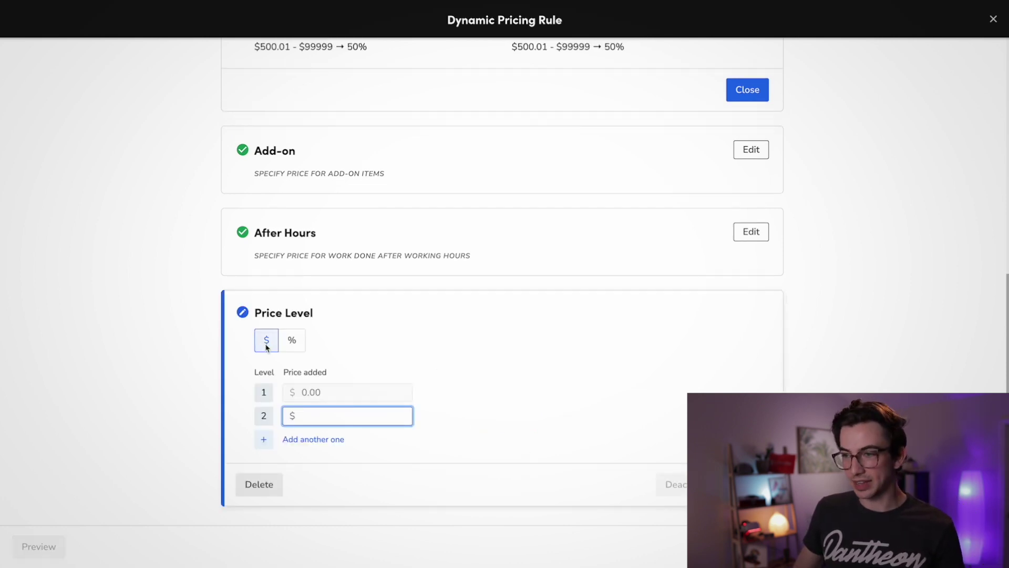
click(267, 351)
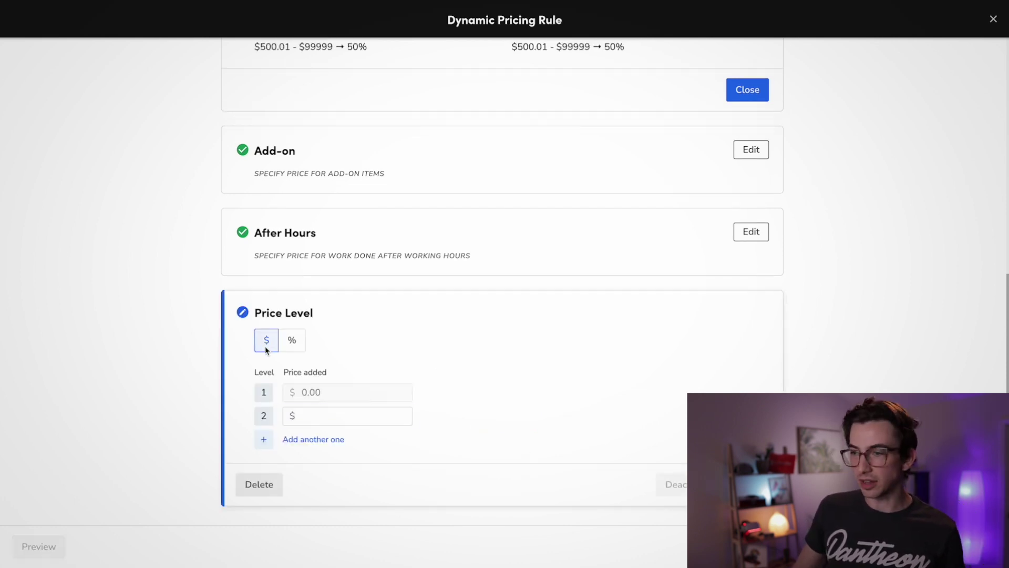
click(292, 343)
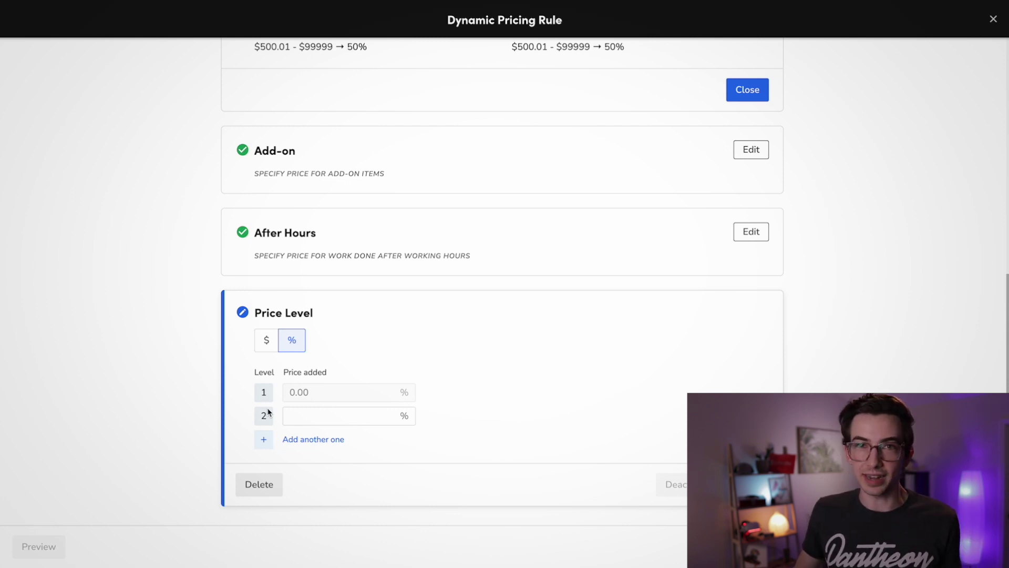
click(326, 399)
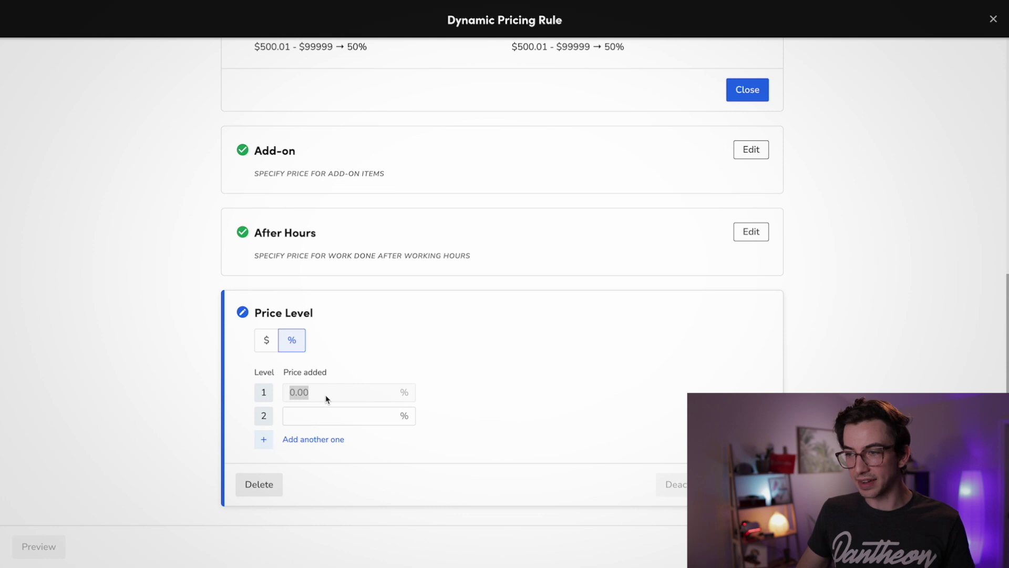
key(Tab)
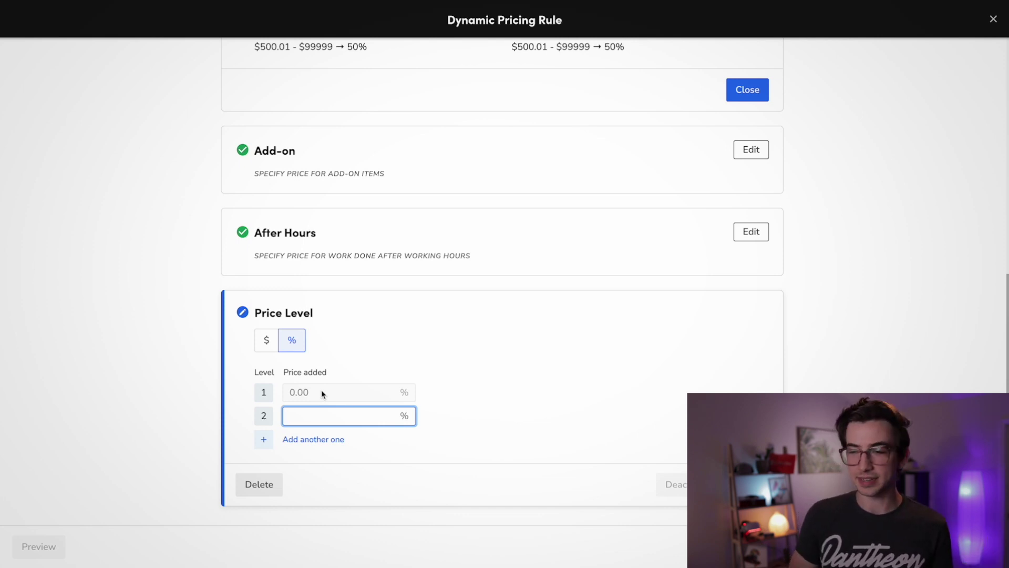
text(10)
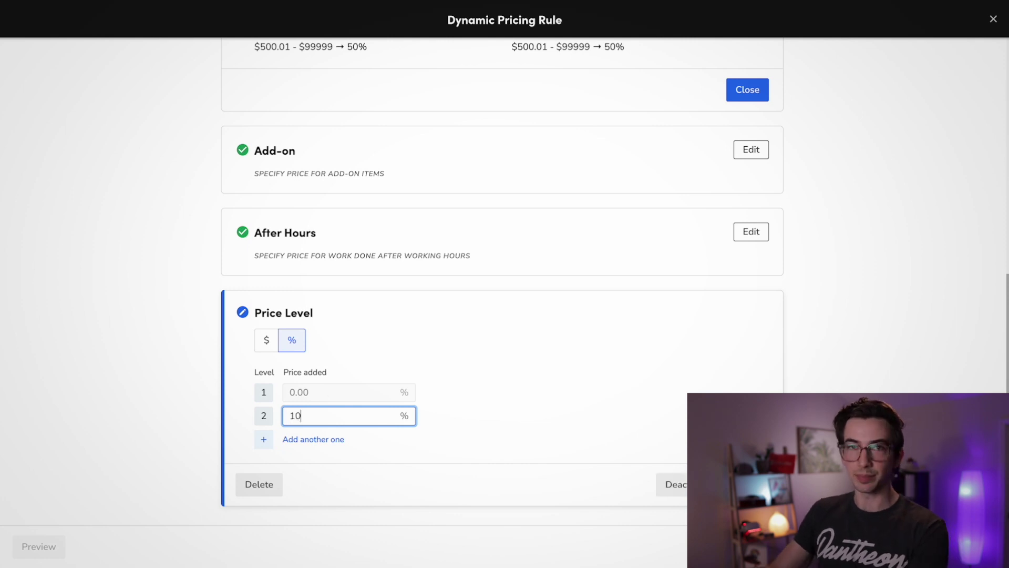
click(332, 441)
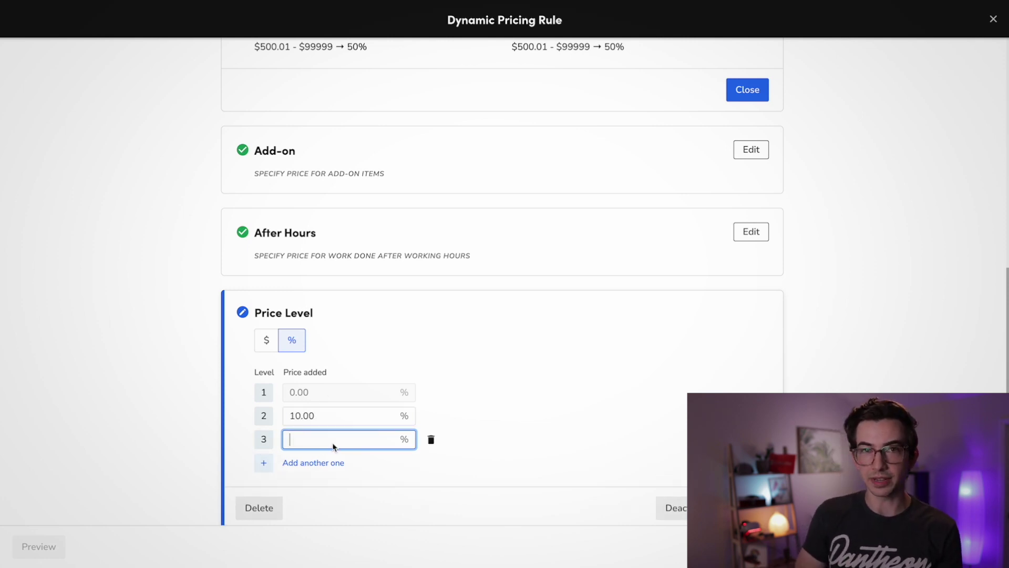
text(25)
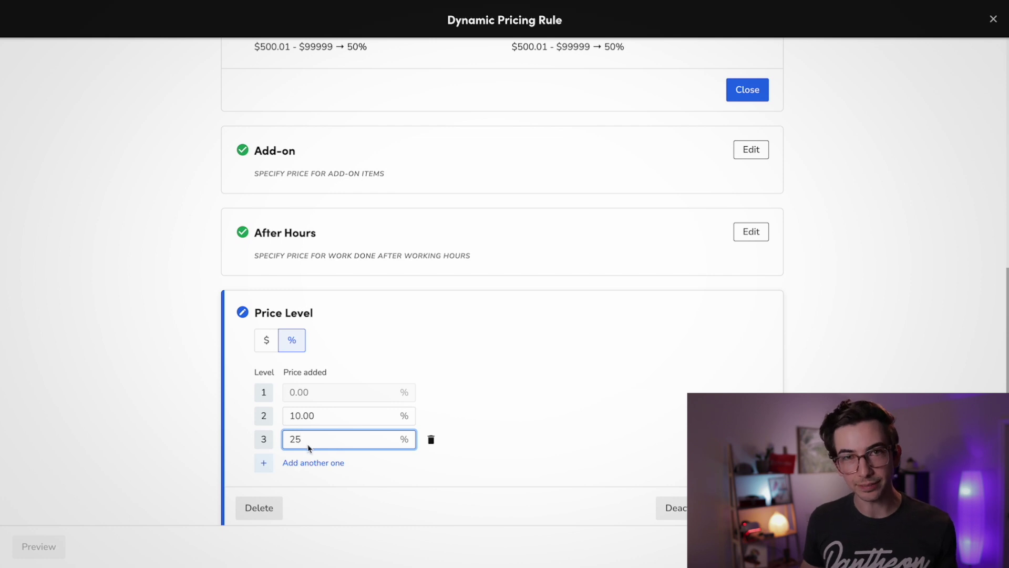
scroll(525, 468, down, 1)
click(761, 484)
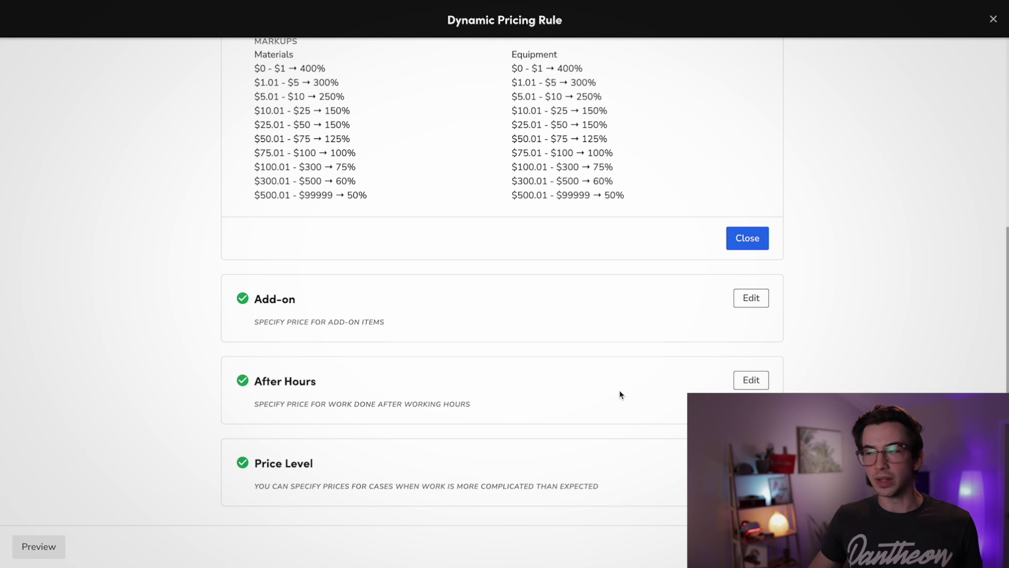
- Reopen the After Hours modification to review its settings
drag(334, 384, 250, 381)
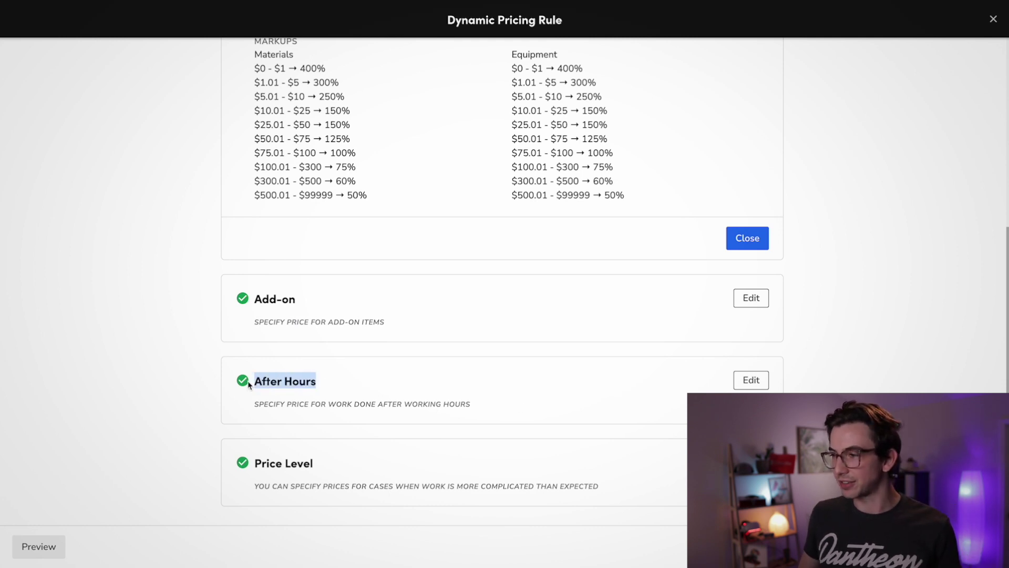
click(751, 379)
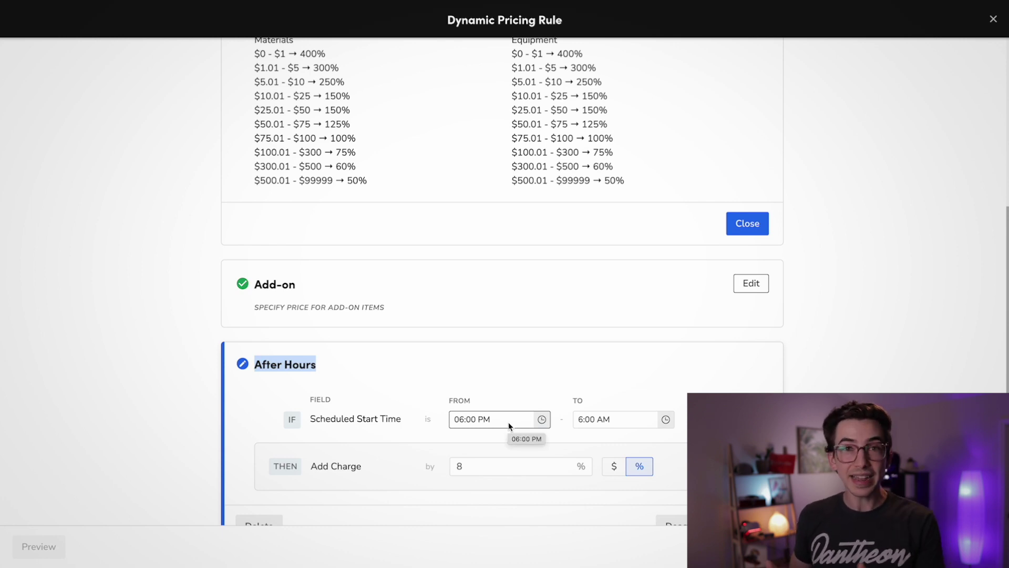
click(807, 376)
- Return to the top of the rule and open the Preview
scroll(807, 376, down, 2)
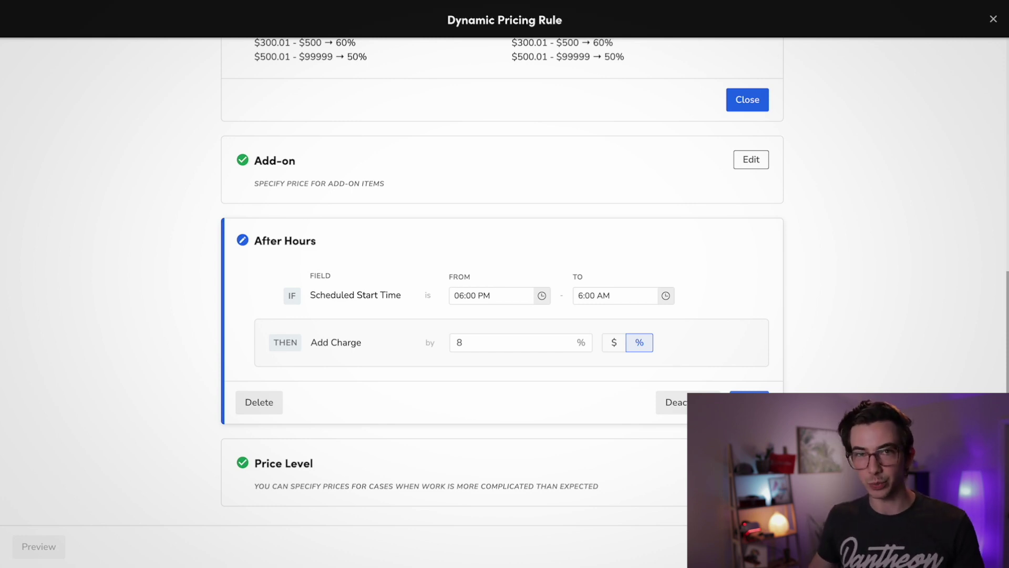
scroll(502, 284, up, 6)
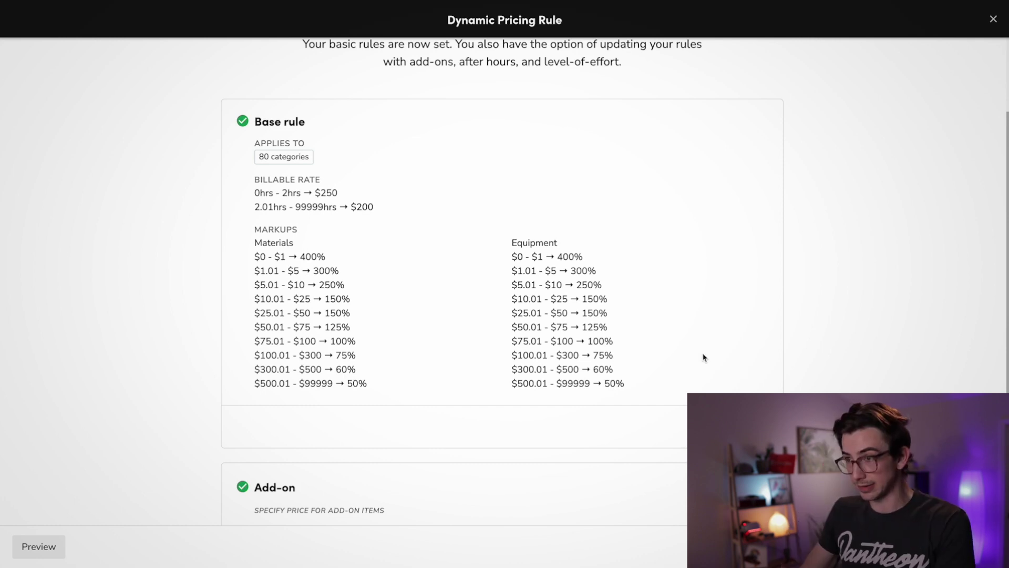
scroll(325, 442, up, 3)
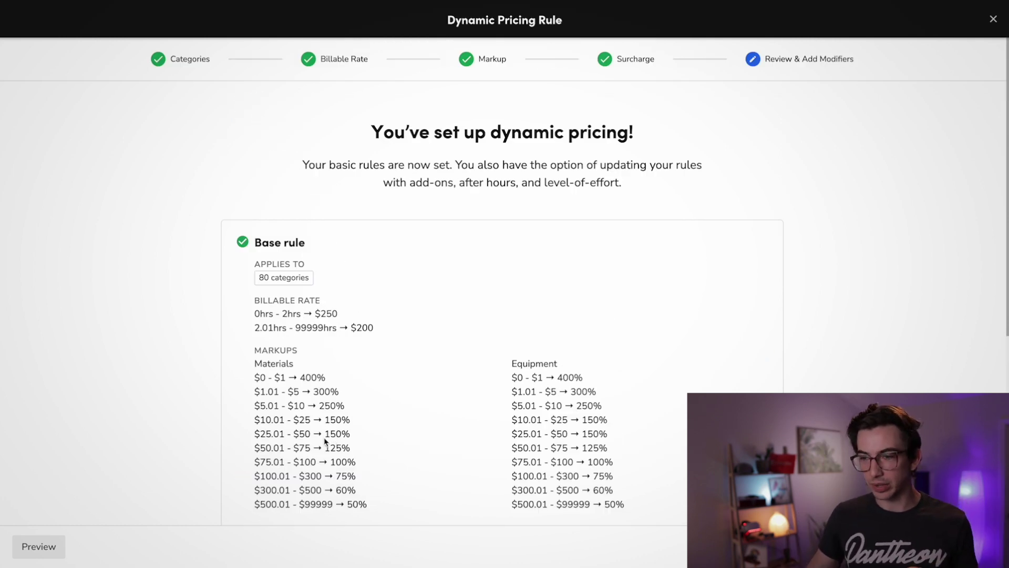
click(35, 552)
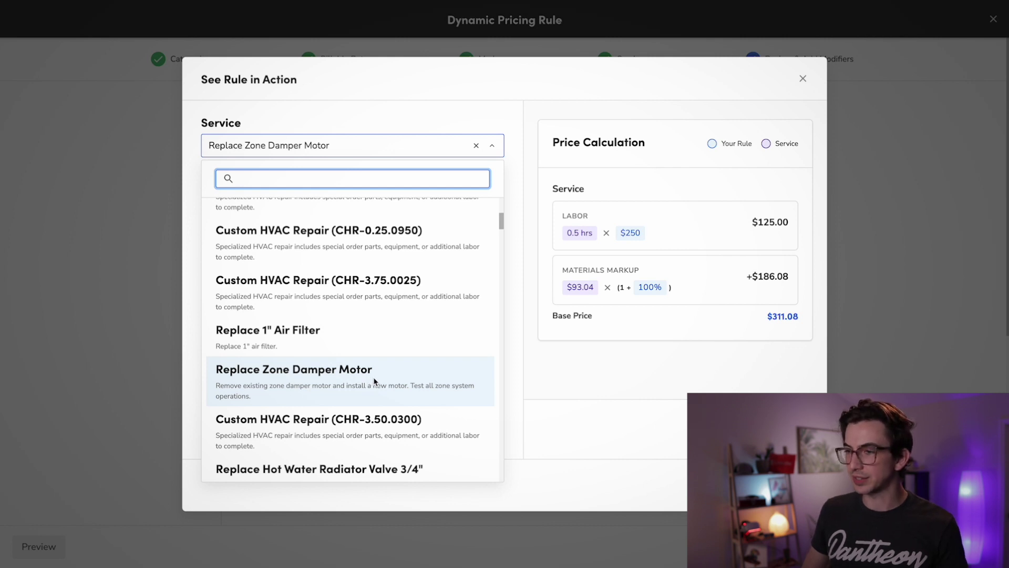
- Preview Replace Zone Damper Motor pricing, showing a $311.08 base price
click(273, 384)
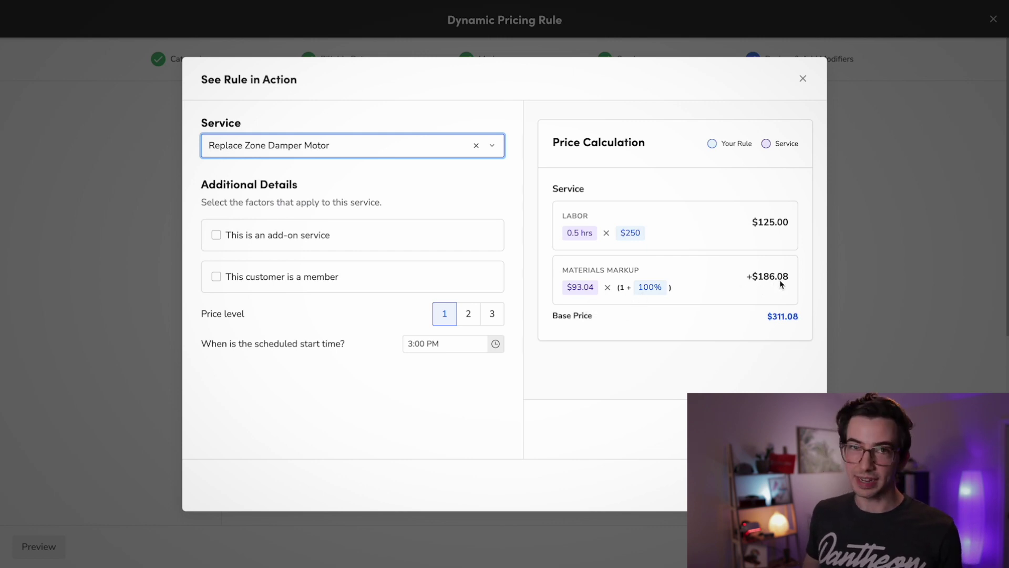
double_click(787, 435)
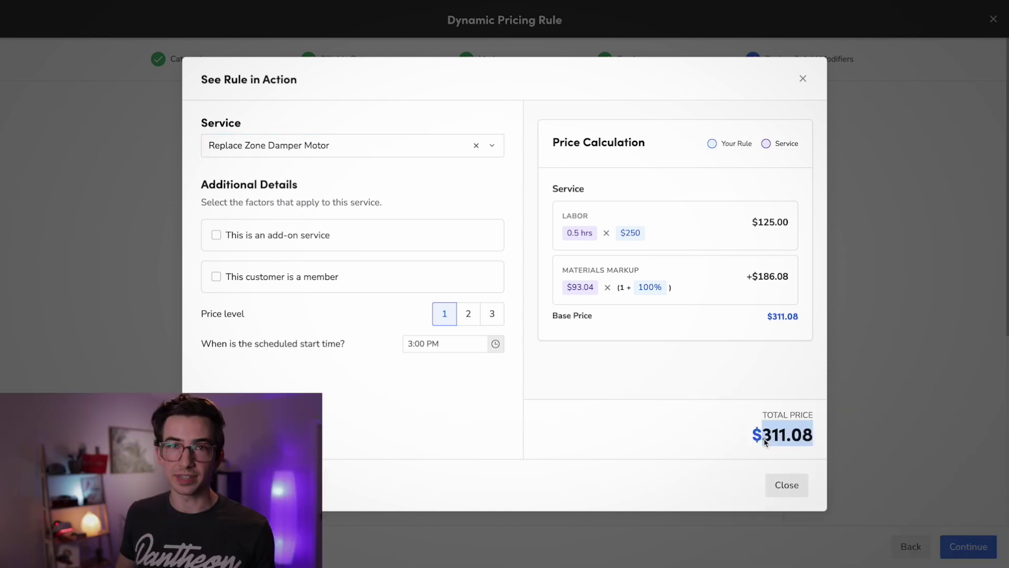
click(624, 429)
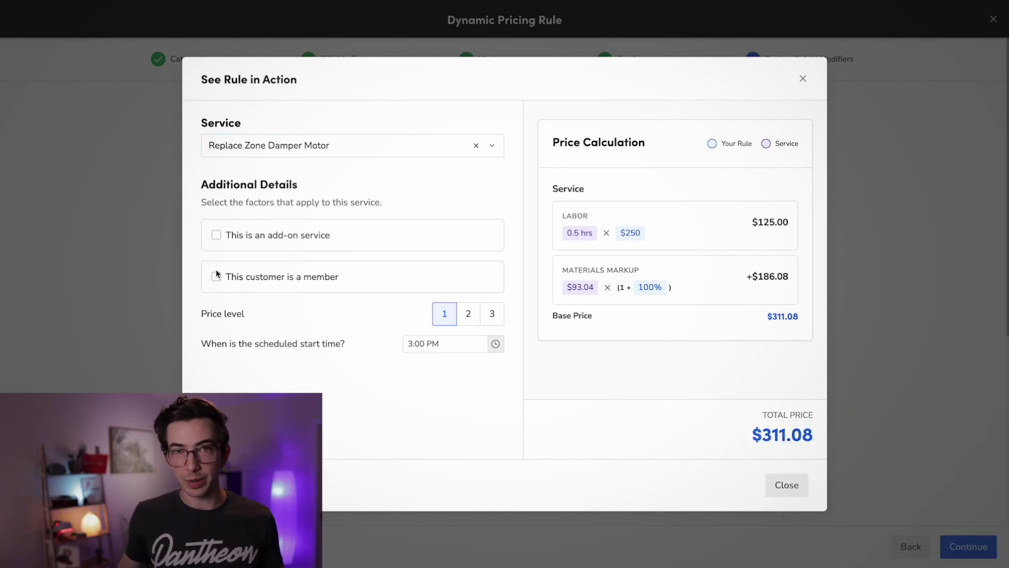
- Test the price with the add-on toggle, price levels 2 and 3, and a 7:00 PM start
click(215, 236)
scroll(563, 232, down, 1)
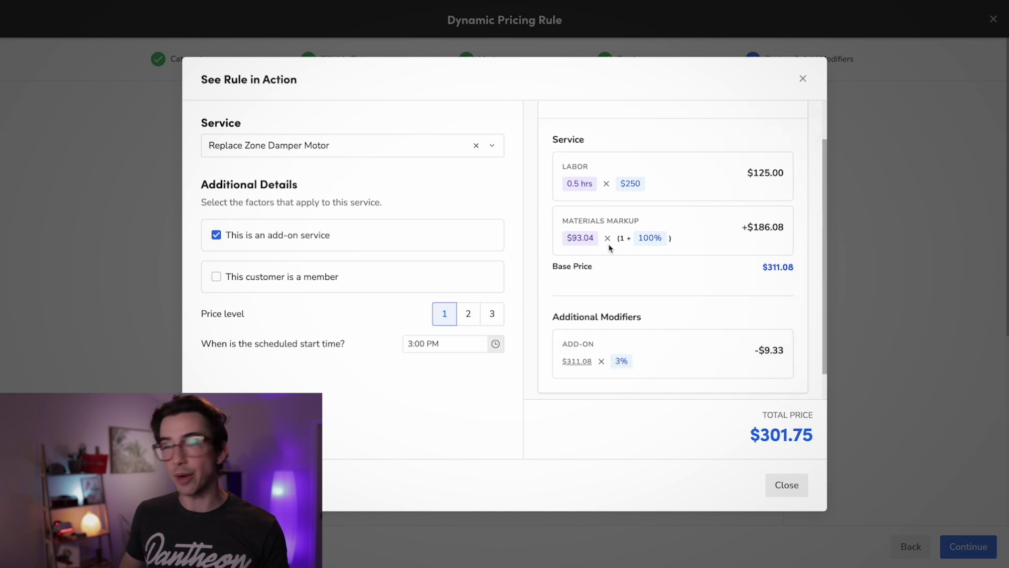
click(216, 235)
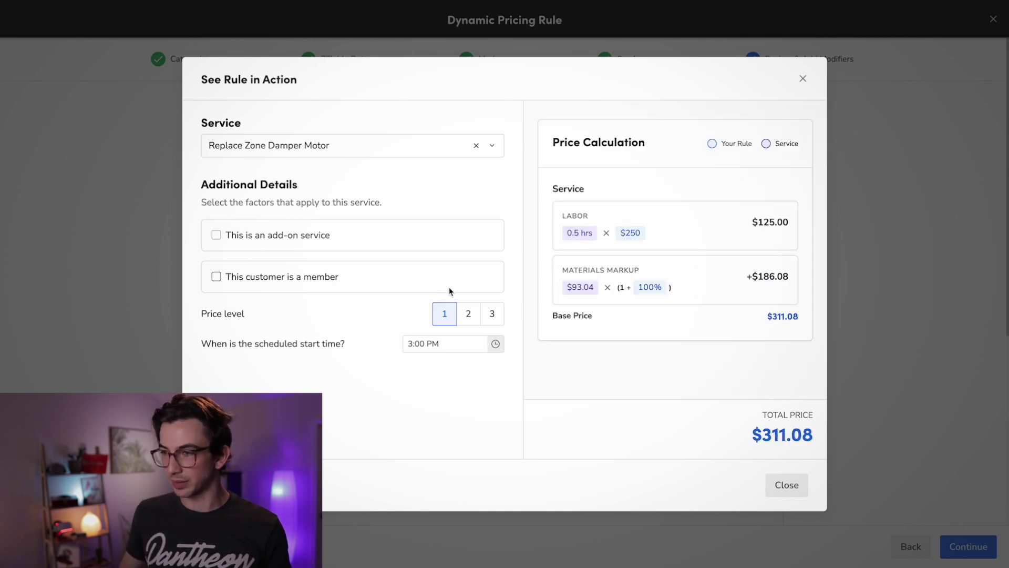
click(471, 316)
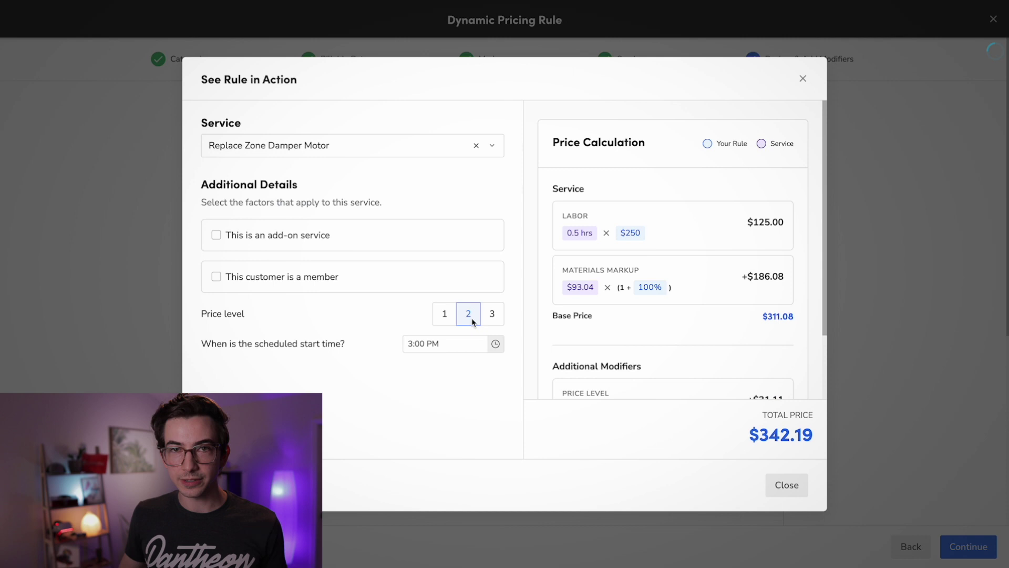
click(493, 317)
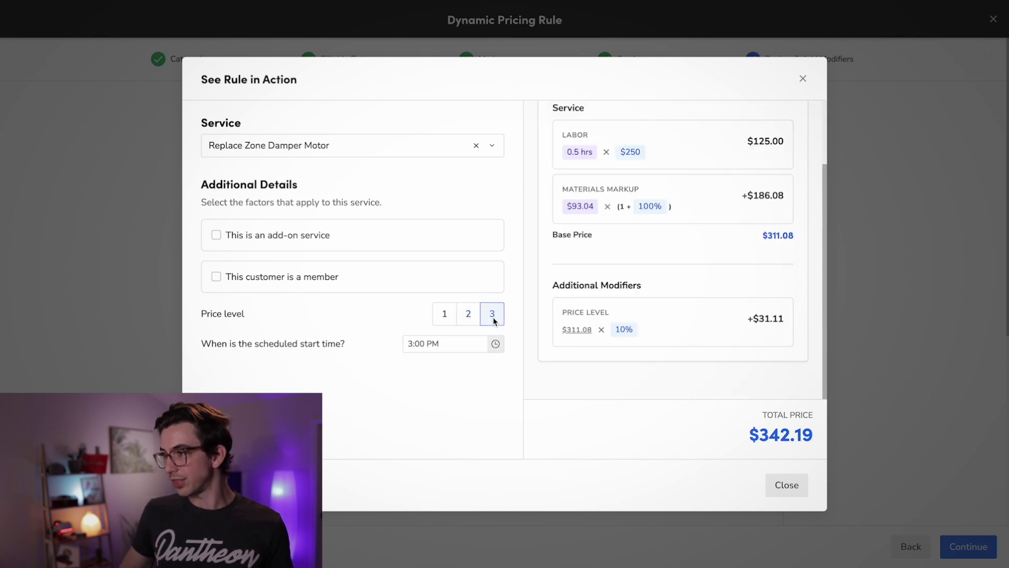
click(426, 346)
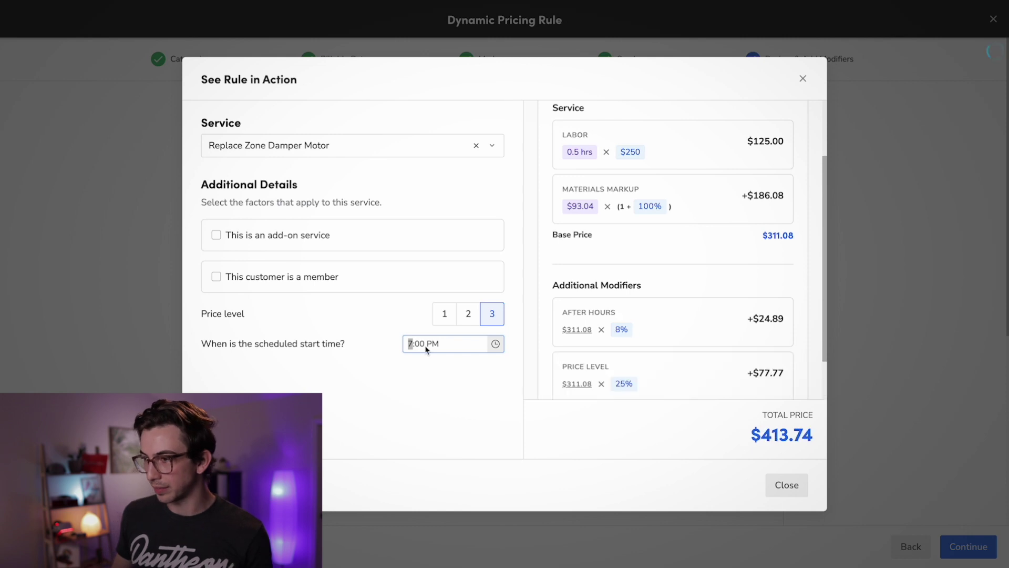
click(479, 400)
scroll(733, 210, down, 1)
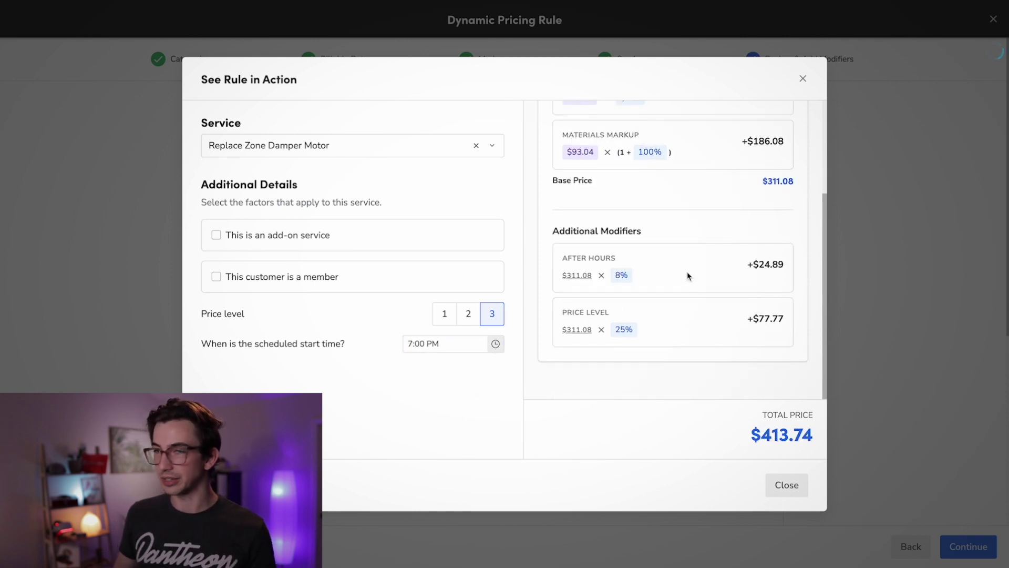
scroll(688, 277, up, 3)
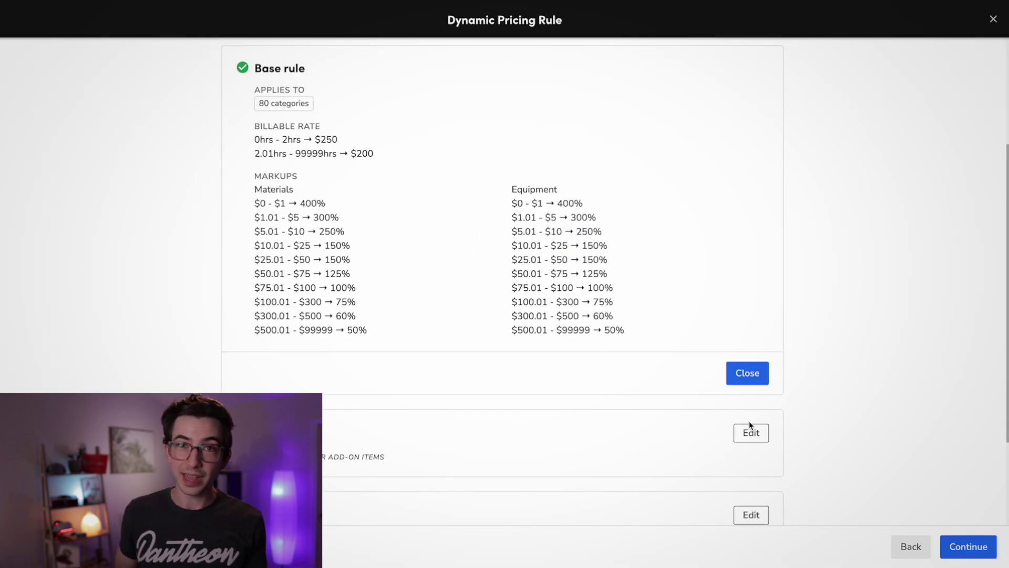
- Name the new dynamic pricing rule 'HVAC Service Rule' and finish creating it
click(969, 546)
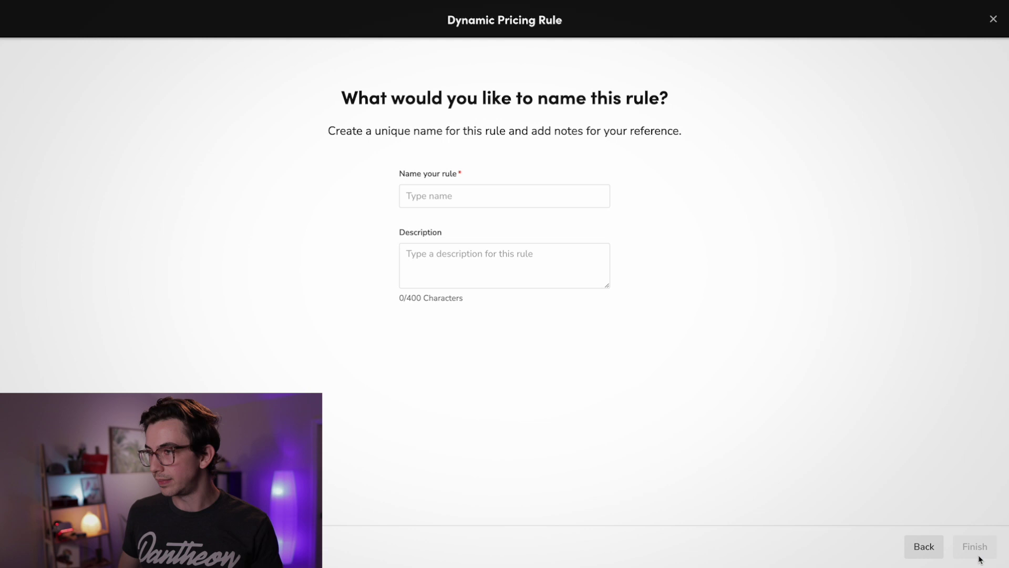
text(HVAC S)
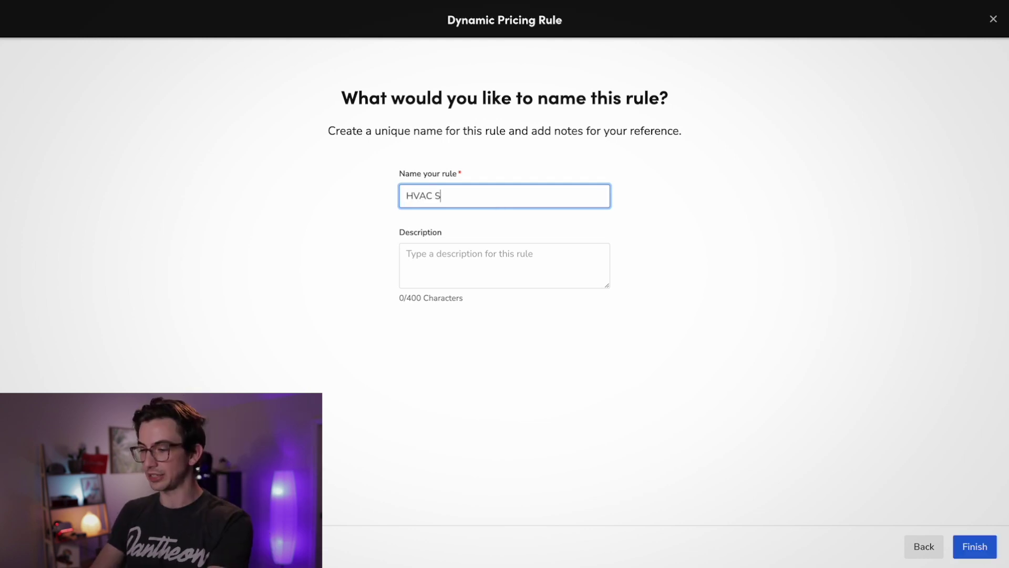
text(ervice Rule)
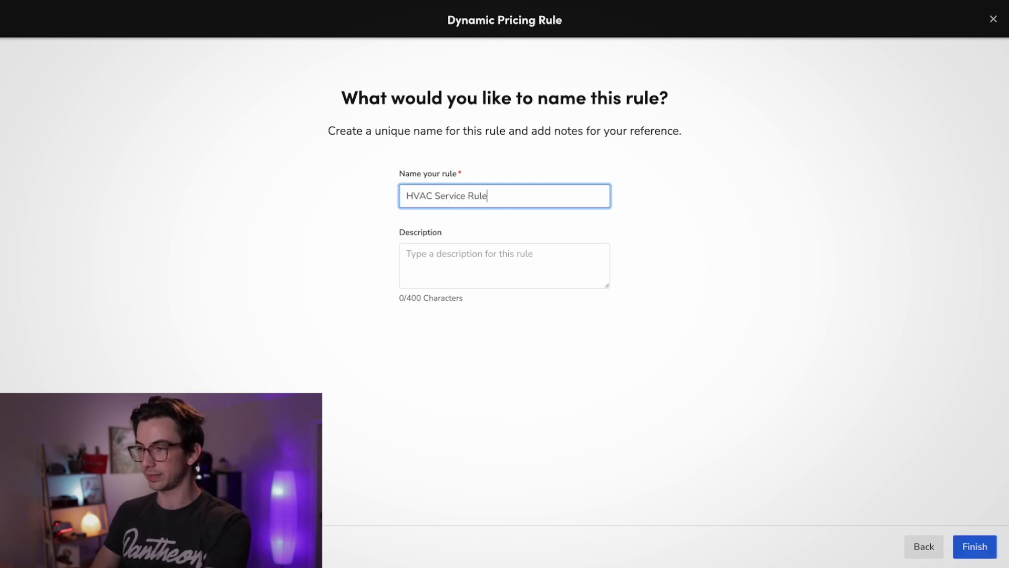
click(510, 279)
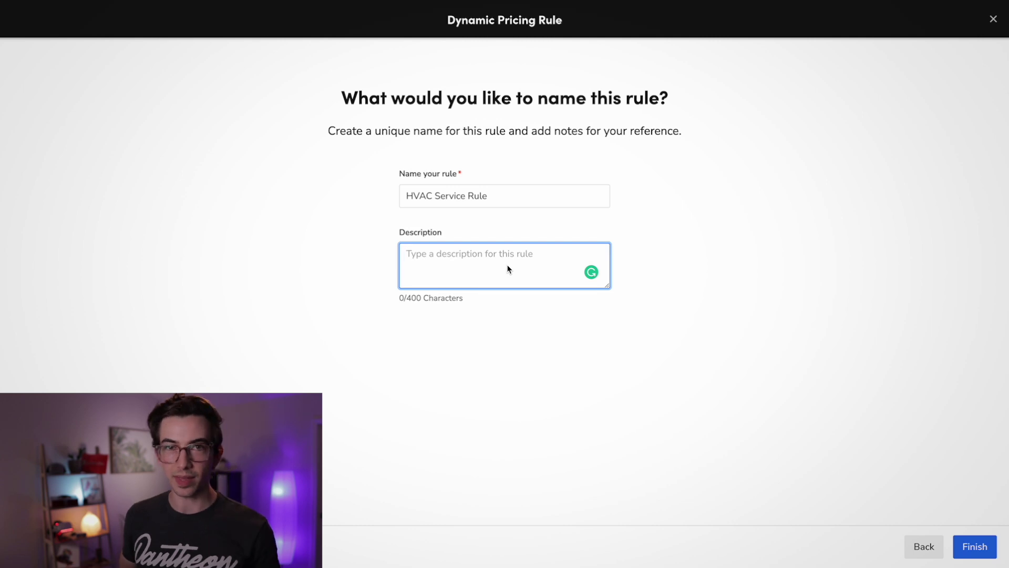
click(975, 547)
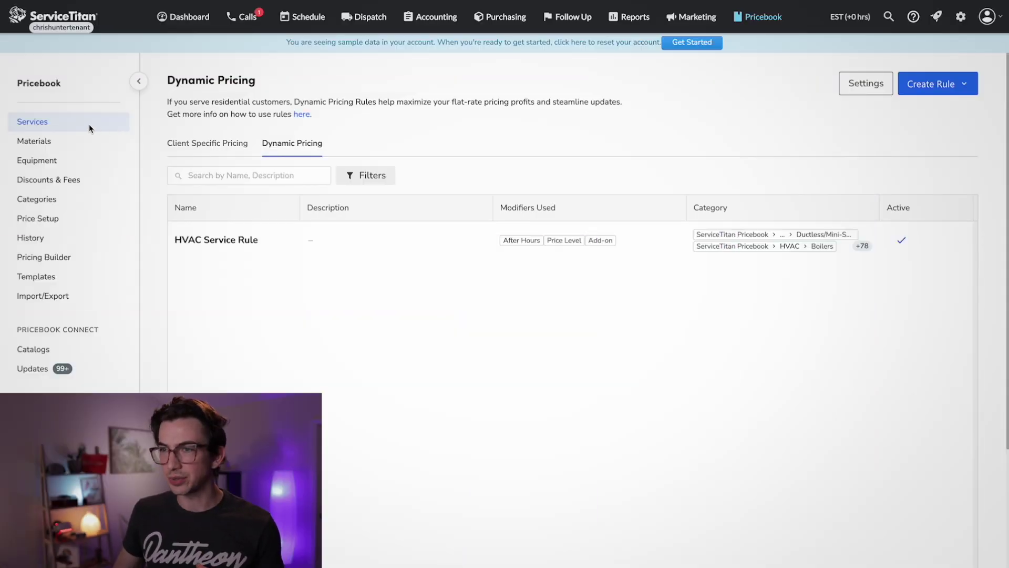
- Filter the Services list to the HVAC category to see dynamic prices beside static prices
click(90, 124)
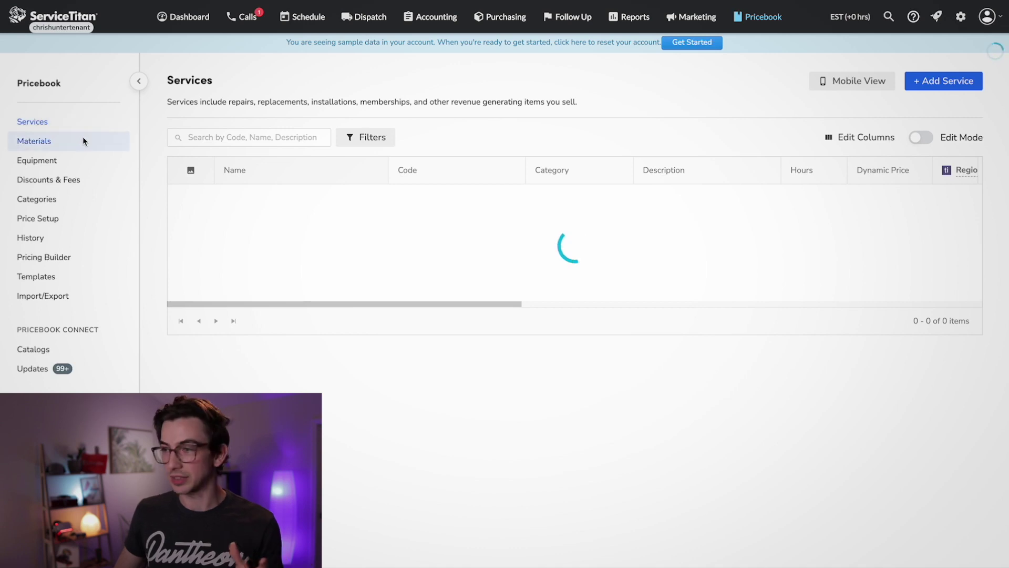
click(365, 137)
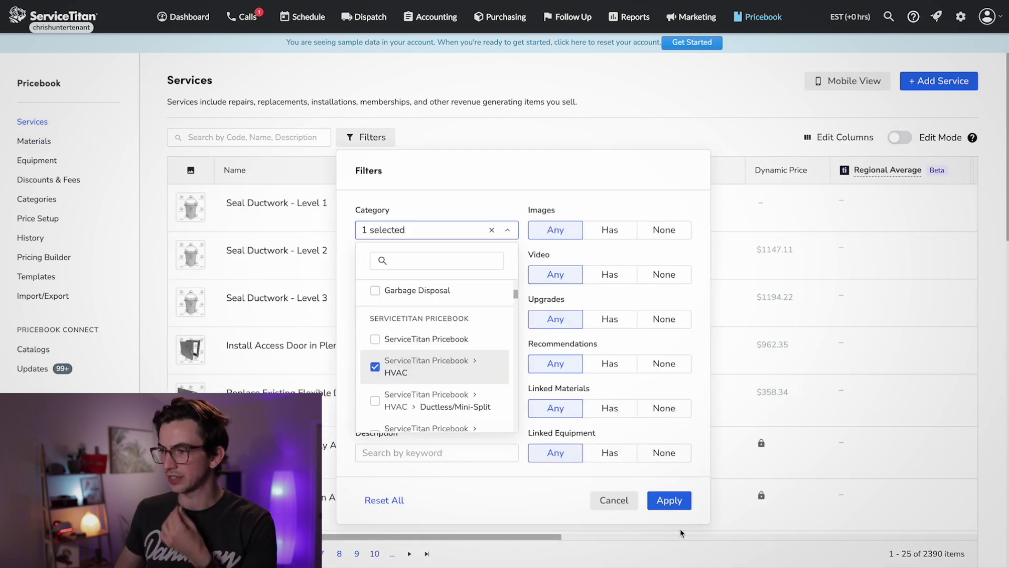
click(669, 498)
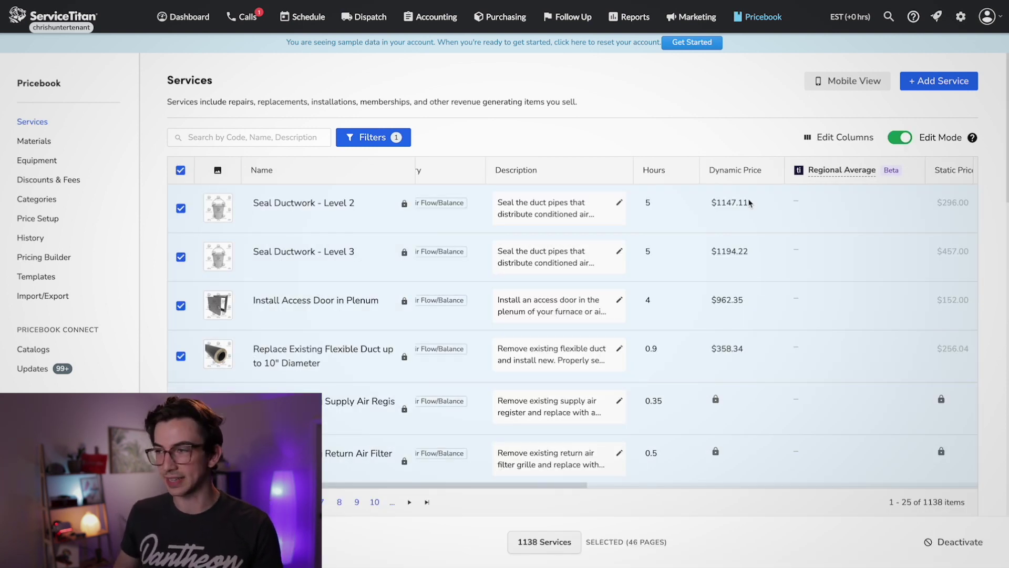
scroll(741, 226, right, 5)
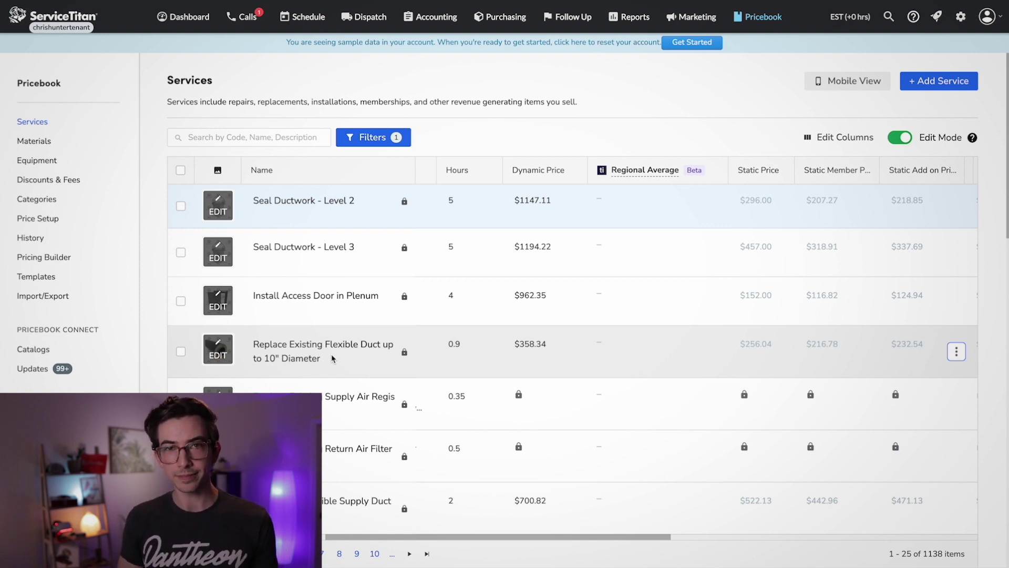
scroll(332, 359, down, 1)
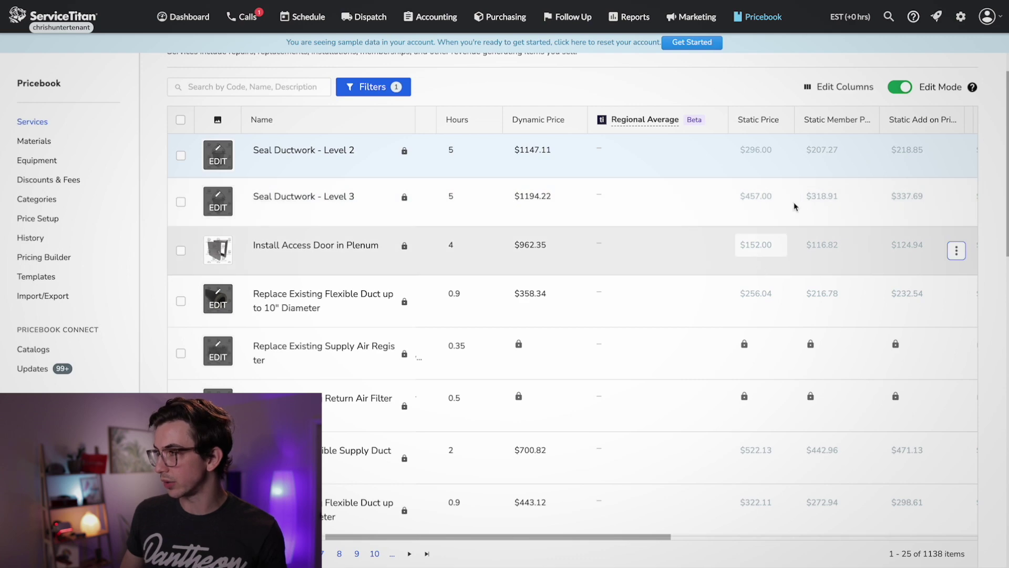
- Add the Use Static Price column and tick it for Install Access Door in Plenum
click(839, 87)
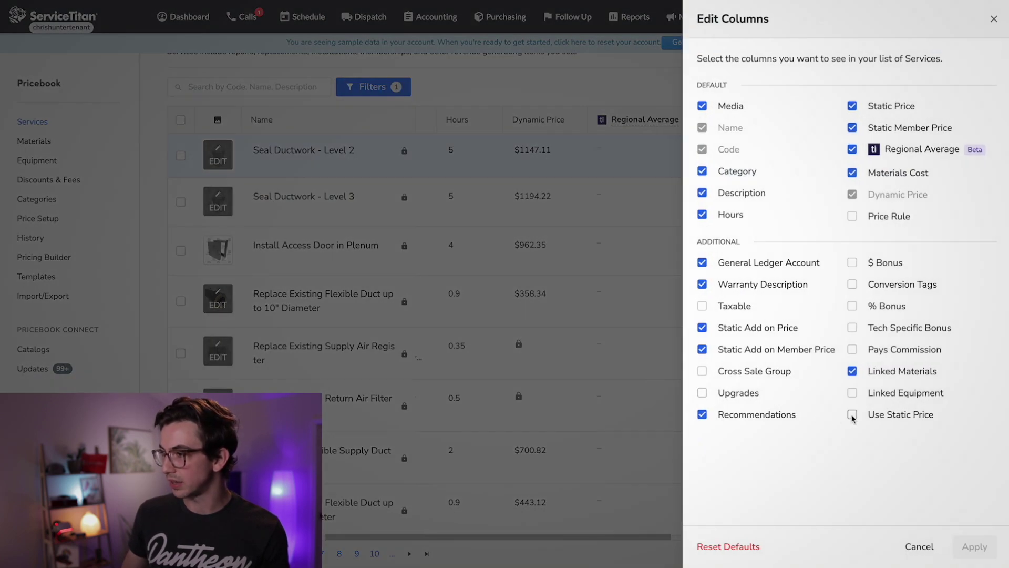
click(853, 415)
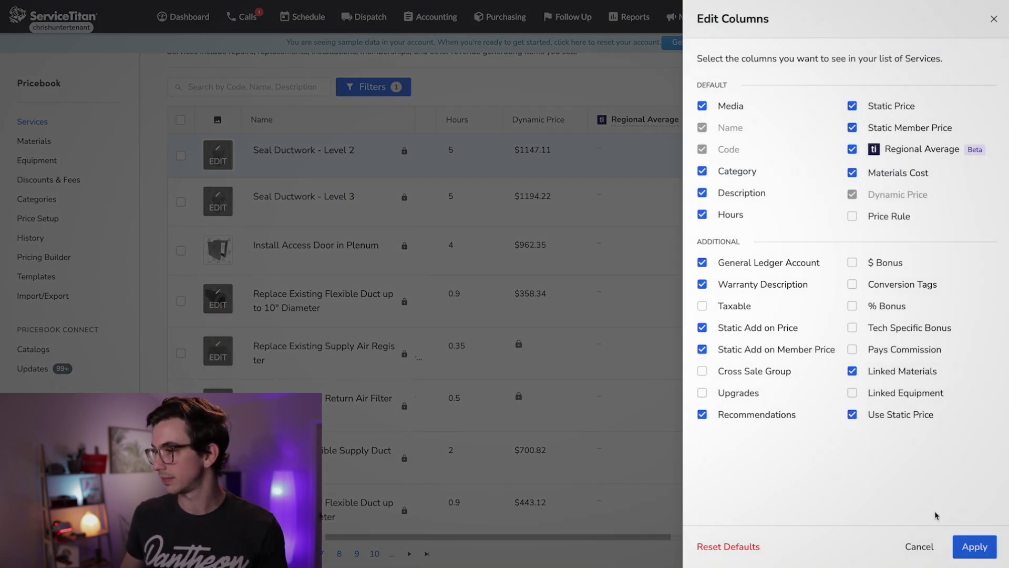
click(975, 547)
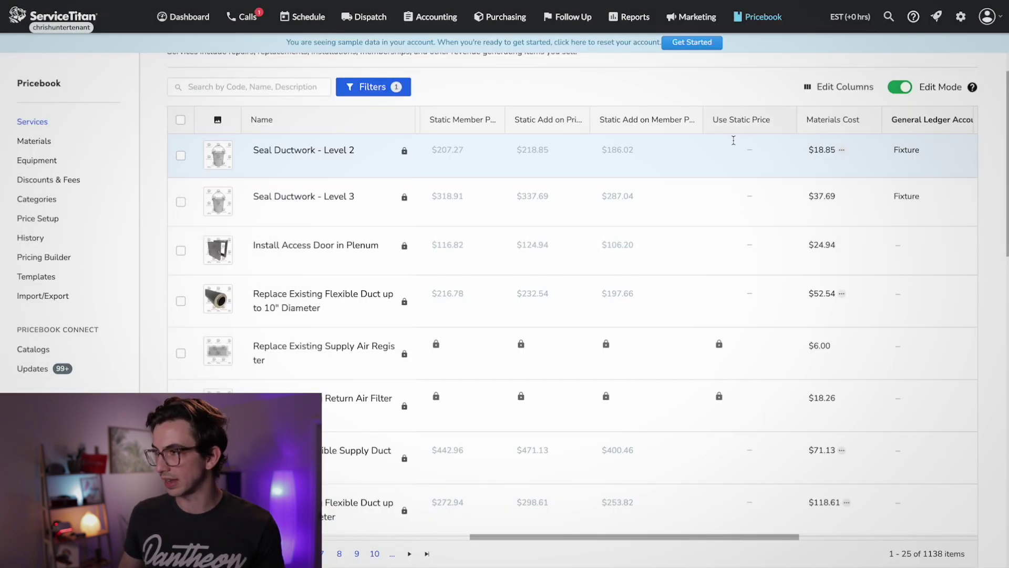
click(750, 250)
scroll(596, 251, left, 10)
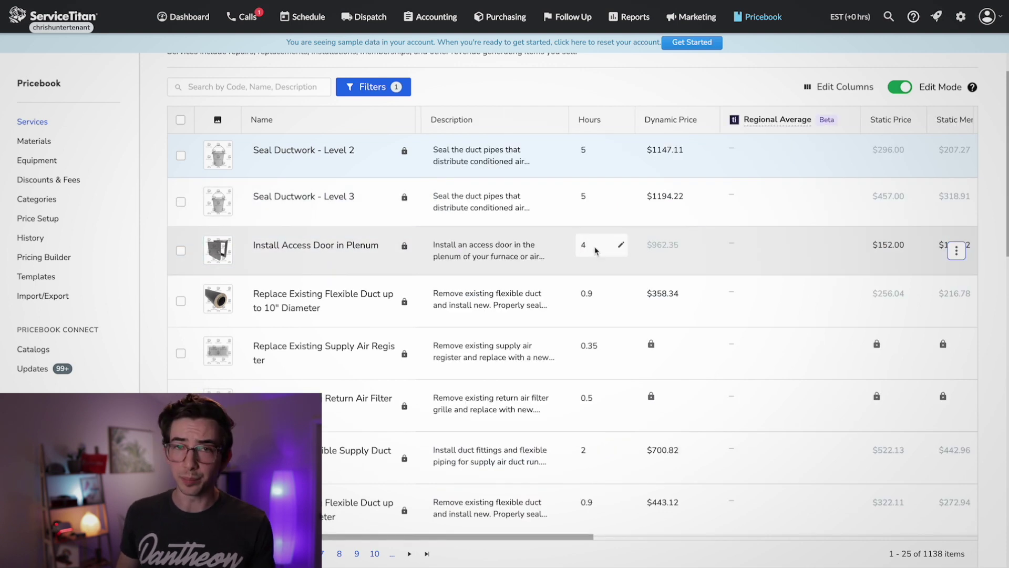
scroll(660, 247, right, 3)
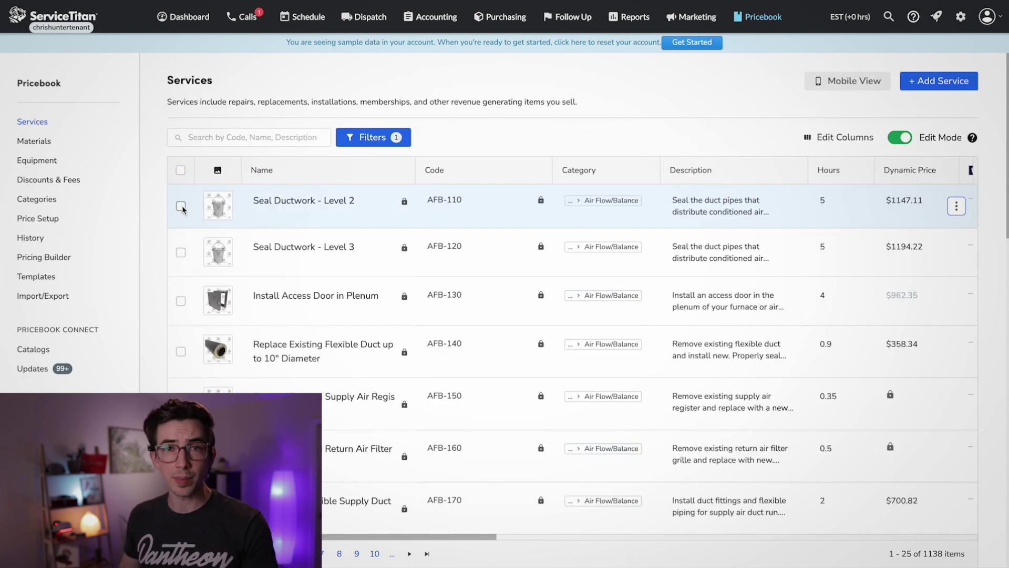
- Select Seal Ductwork Level 2, Level 3 and Install Access Door, then cancel a bulk description edit
click(181, 206)
click(181, 253)
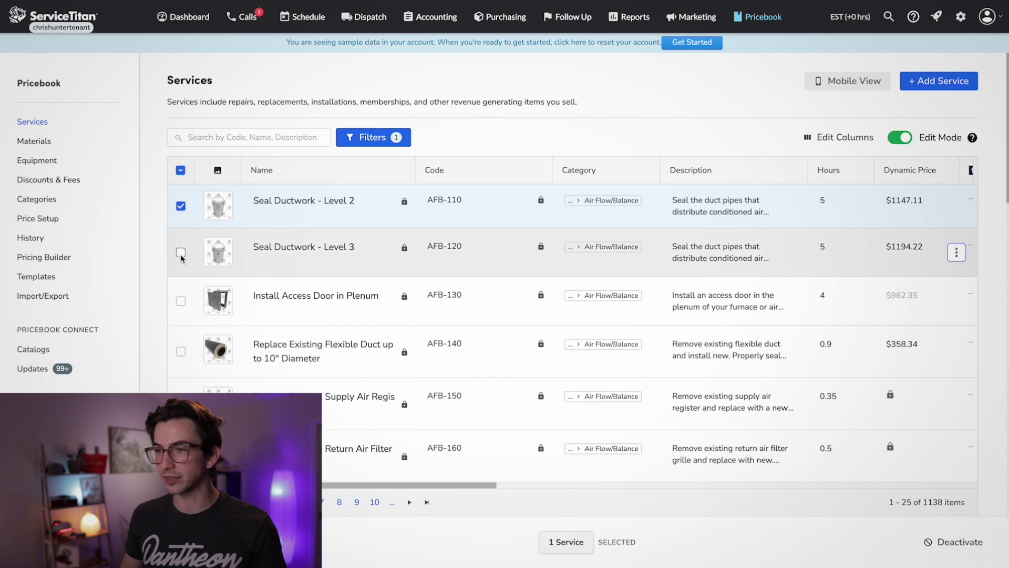
click(181, 301)
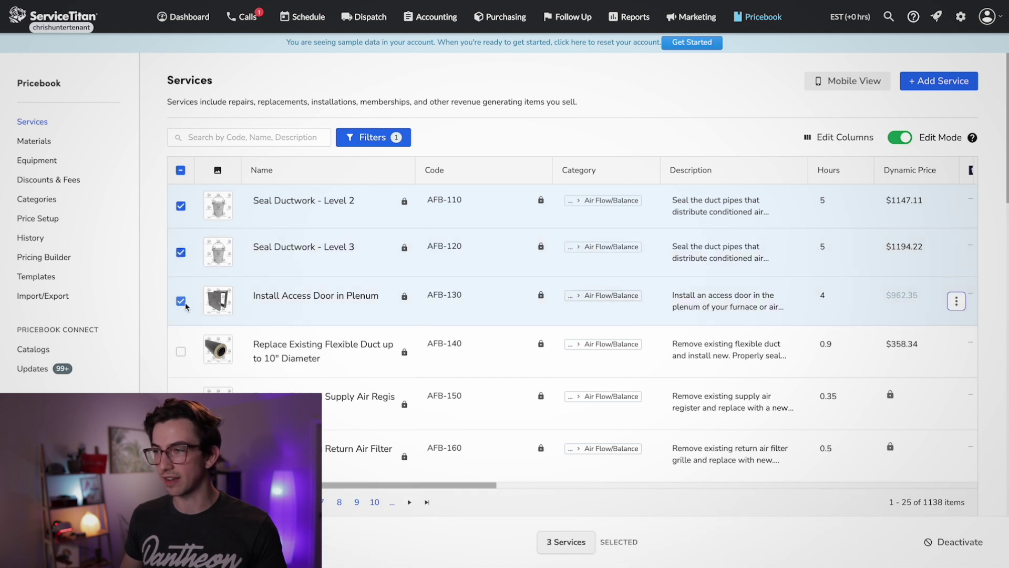
click(704, 213)
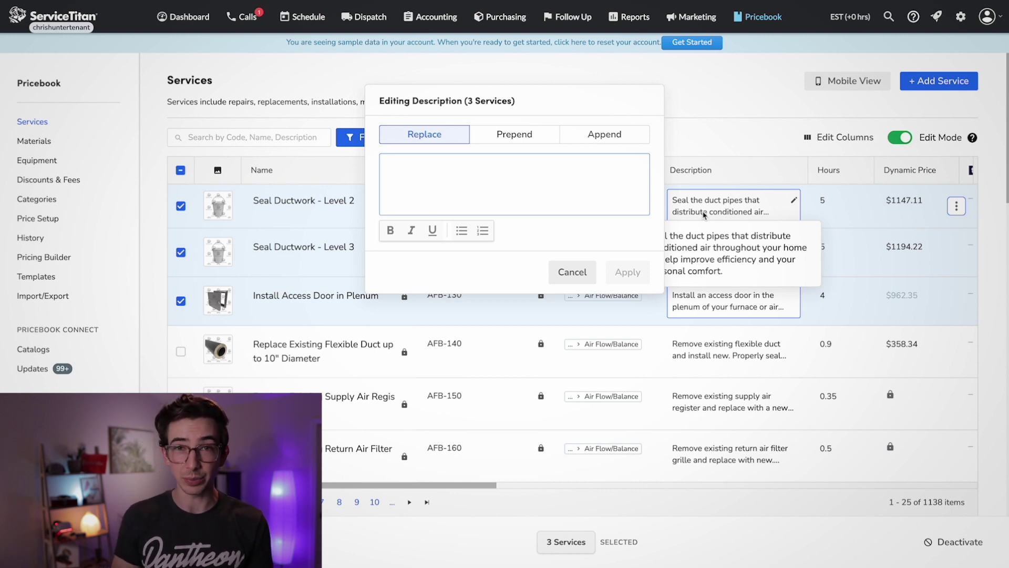
click(573, 272)
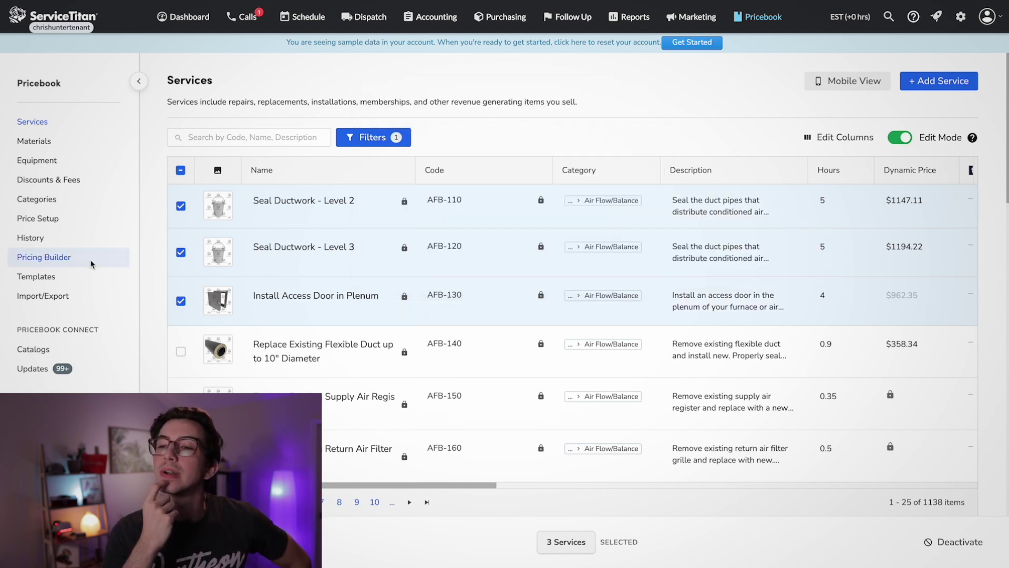
click(56, 265)
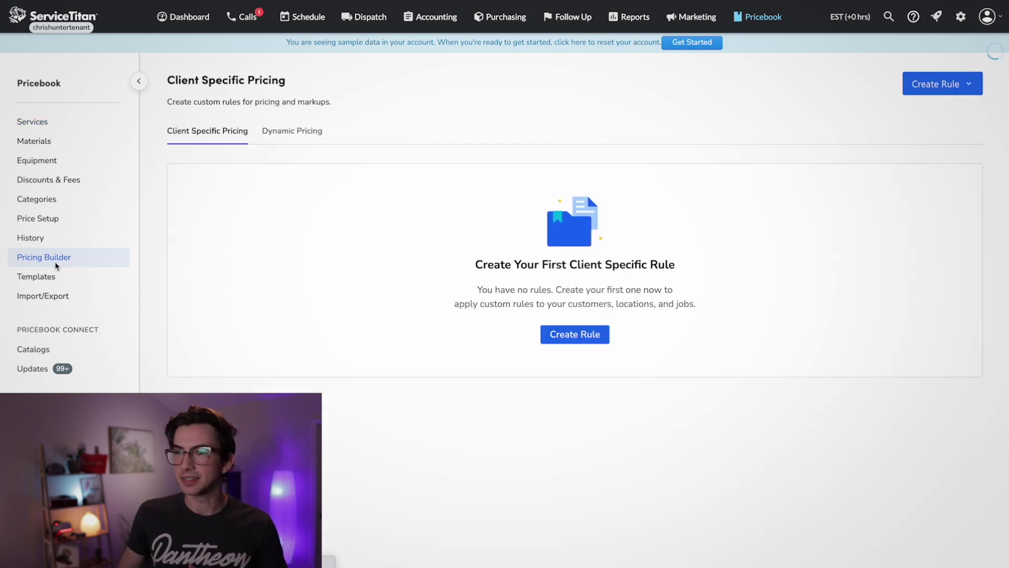
- Show the Dynamic Pricing Settings, confirming dynamic pricing applies to sub-items added to a service
click(283, 133)
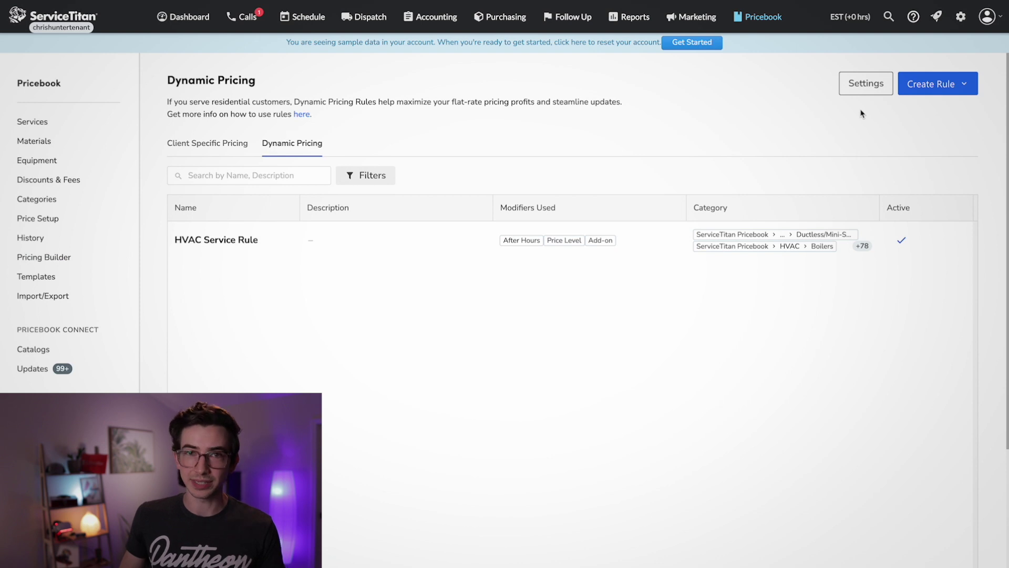
click(866, 83)
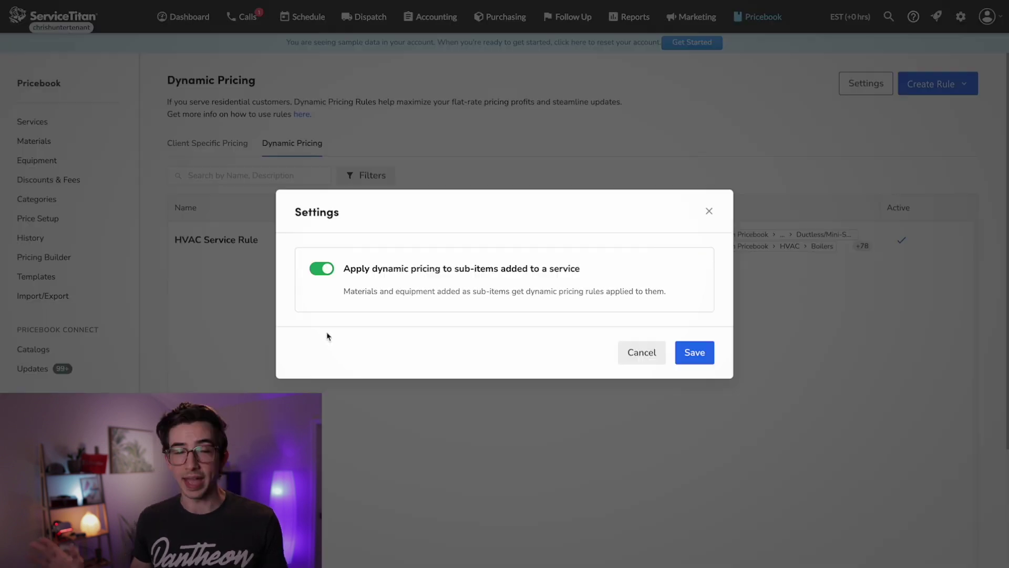